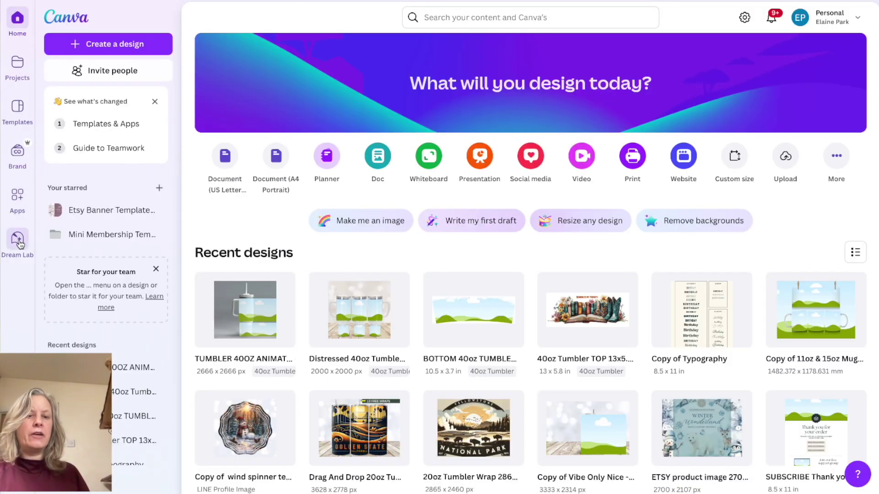
- In Dream Lab, paste the fluffy Valentine bear prompt with 'You're Paw-fect For Me', keeping the default style
left_click(18, 242)
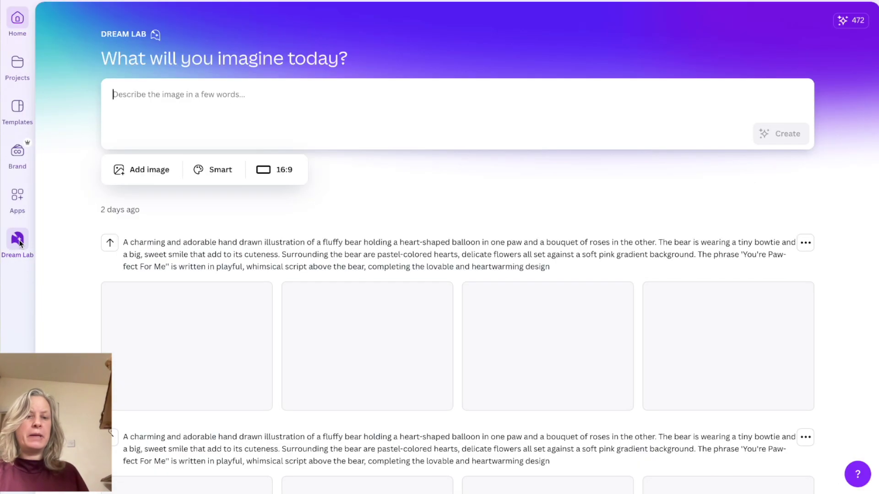
left_click(252, 134)
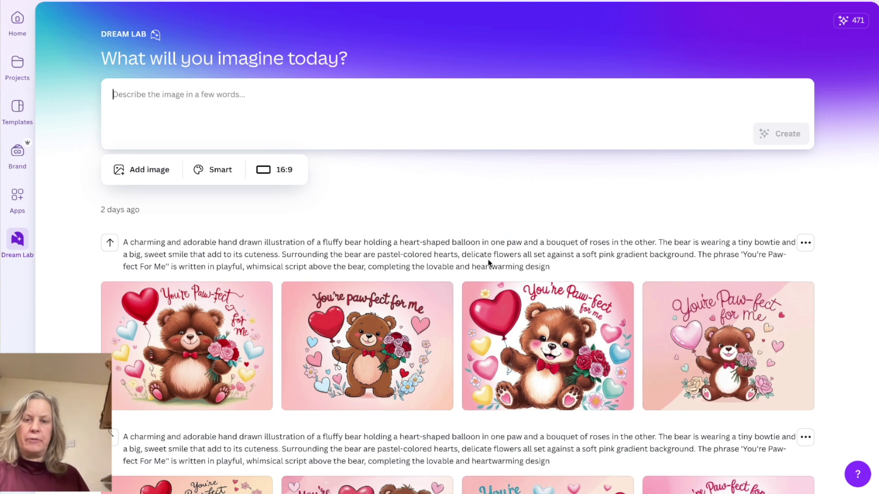
left_click(217, 171)
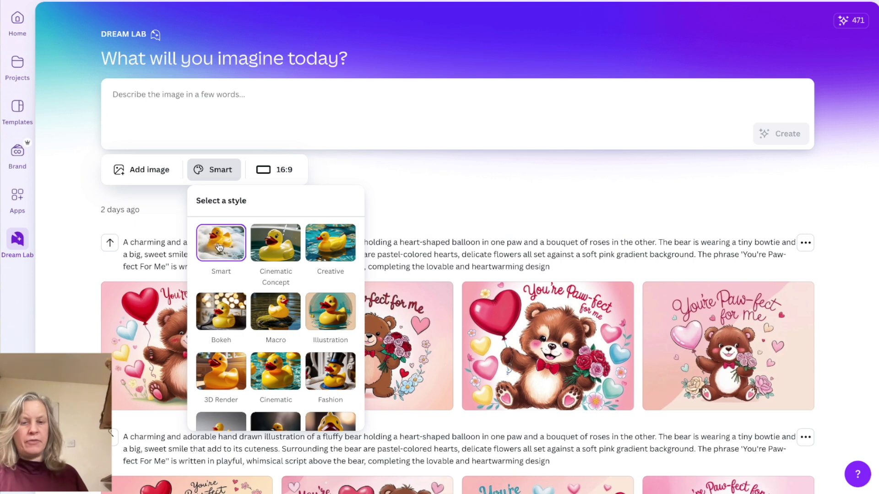
scroll(238, 290, "down", 1)
scroll(238, 289, "down", 5)
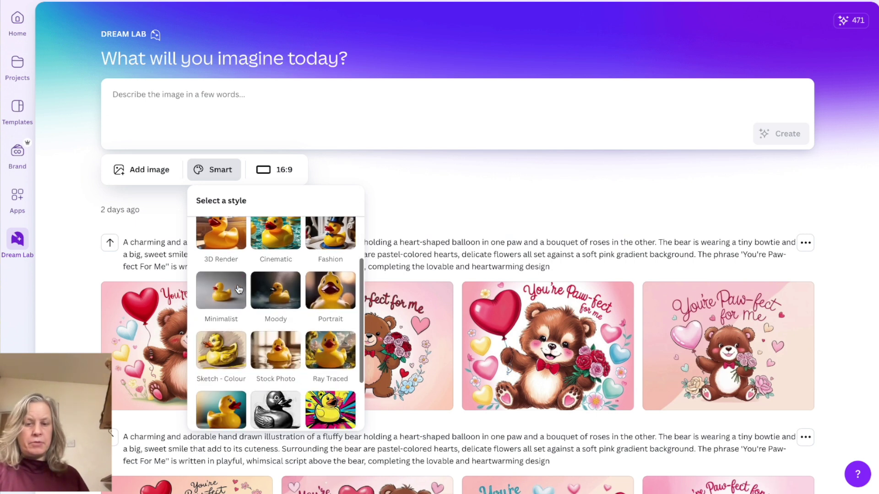
scroll(238, 289, "up", 5)
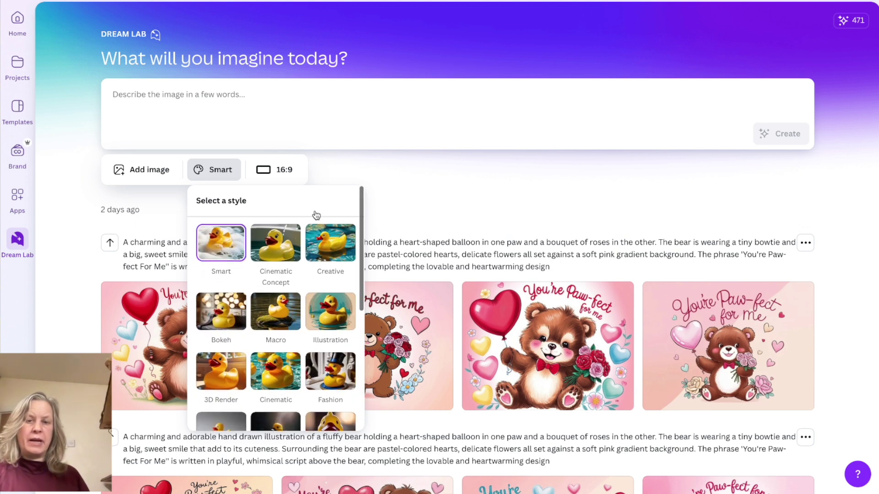
left_click(363, 175)
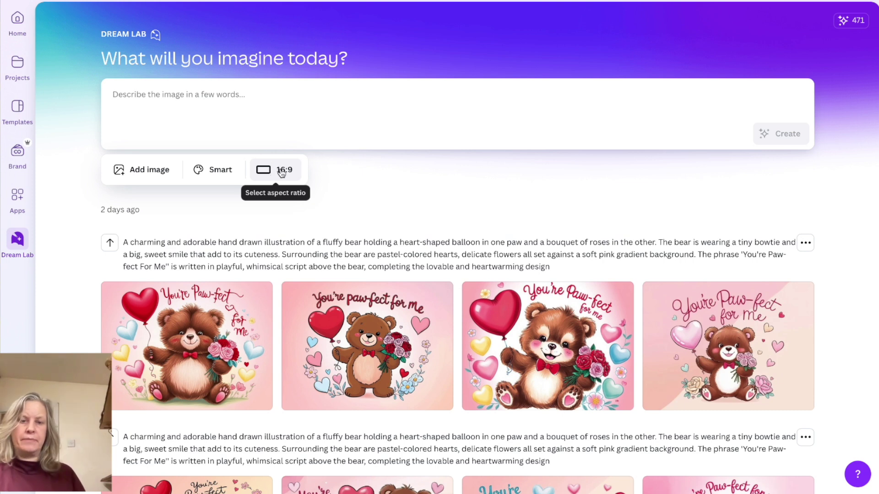
type("A charming and adorable hand drawn illustration of a fluffy bear holding a heart-shaped balloon in one paw and a bouquet of roses in the other. The bear is wearing a tiny bowtie and a big, sweet smile that add to its cuteness. Surrounding the bear are pastel-colored hearts, delicate flowers all set against a soft pink gradient background.  The phrase 'You're Paw-fect For Me'' is written in playful, whimsical script above the bear, completing the lovable and heartwarming design")
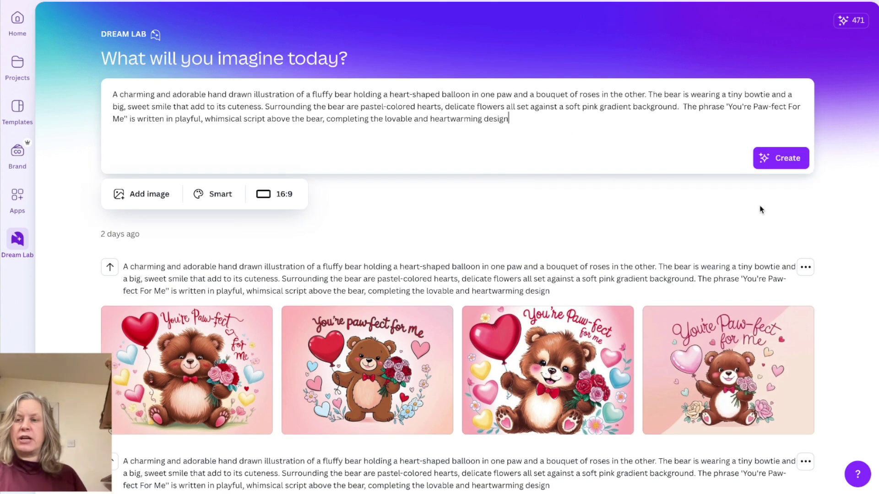
- Create a set of four bear images, review them, then create a second set
left_click(783, 157)
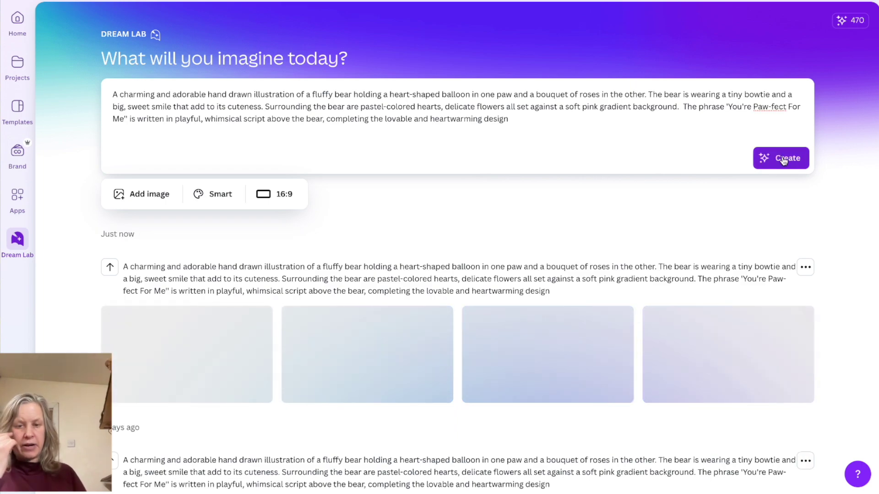
scroll(611, 366, "down", 1)
scroll(612, 365, "down", 13)
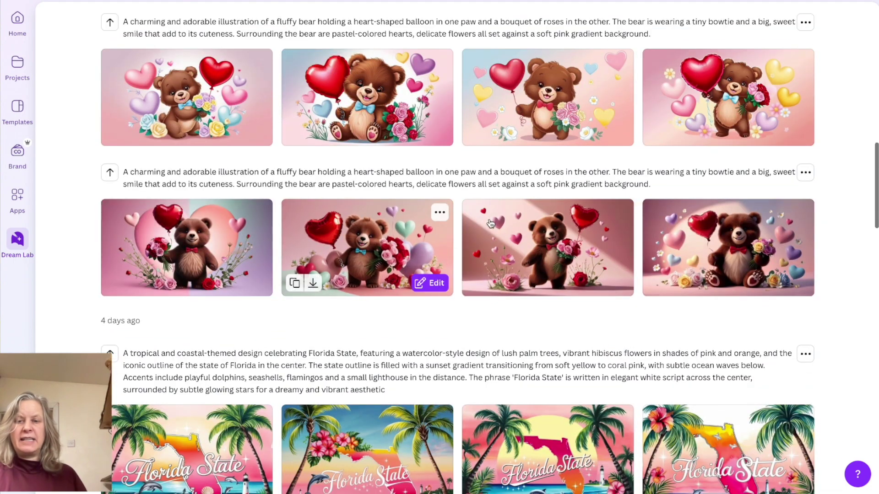
scroll(539, 248, "up", 7)
scroll(539, 248, "up", 3)
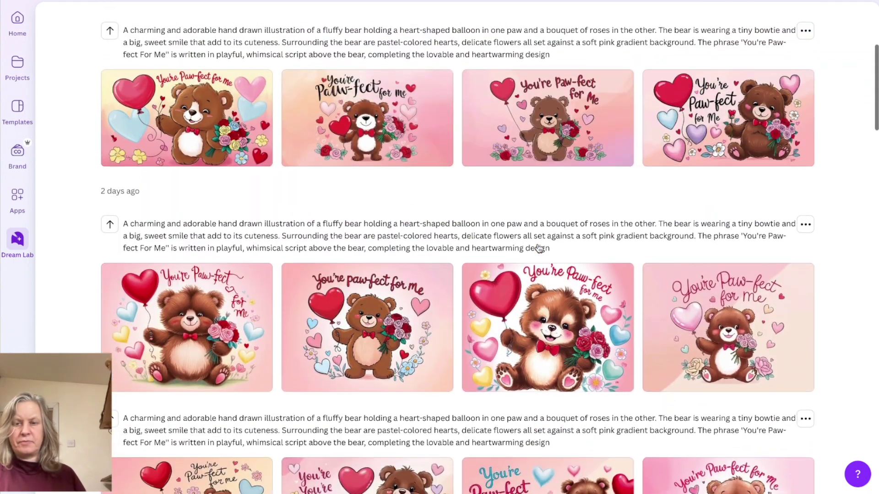
scroll(540, 369, "up", 4)
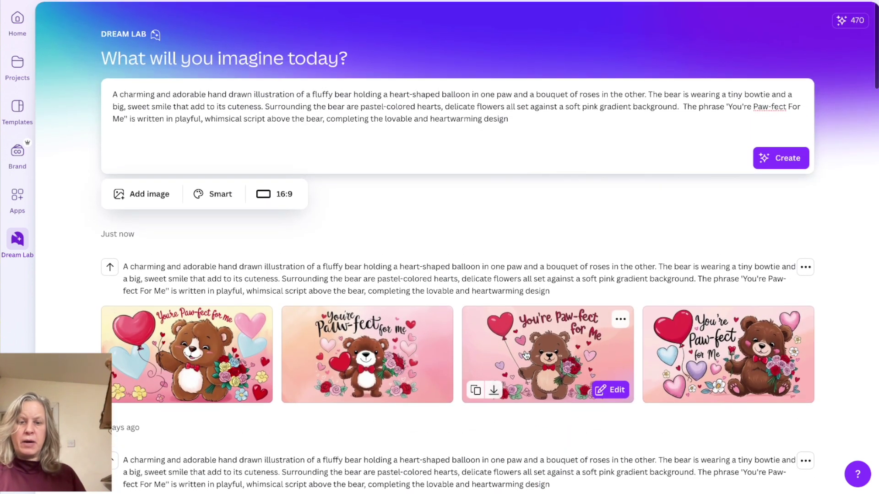
left_click(781, 158)
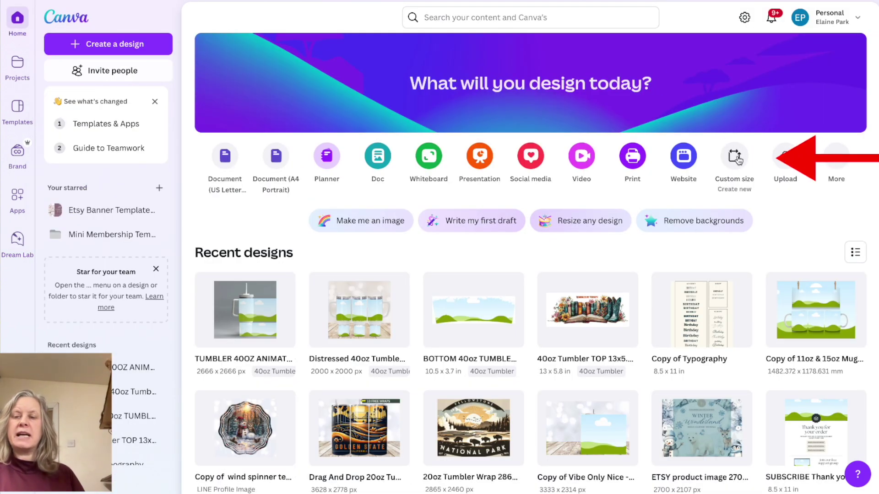
- Set up a custom-size design of 9.55 × 8.2 with units kept in inches
left_click(734, 158)
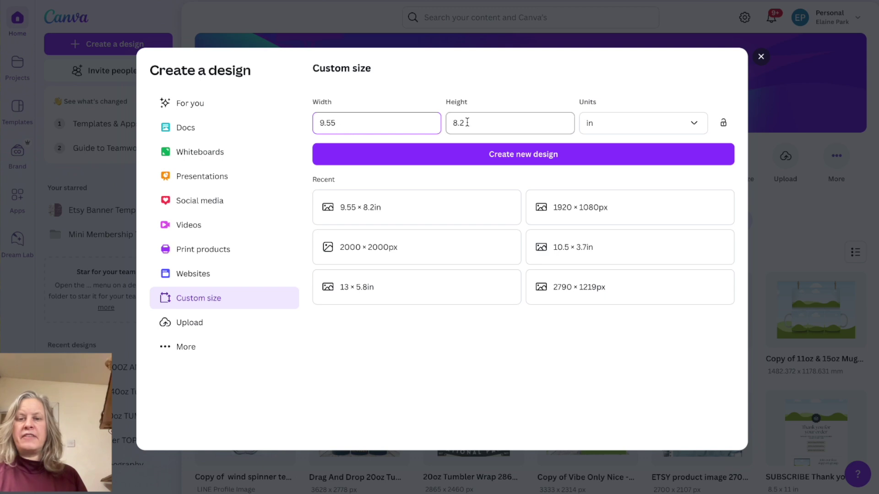
left_click(657, 124)
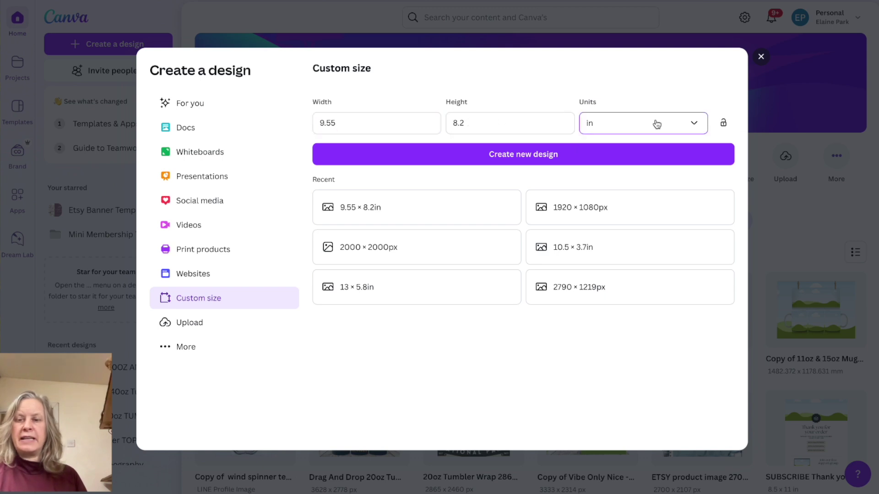
left_click(657, 123)
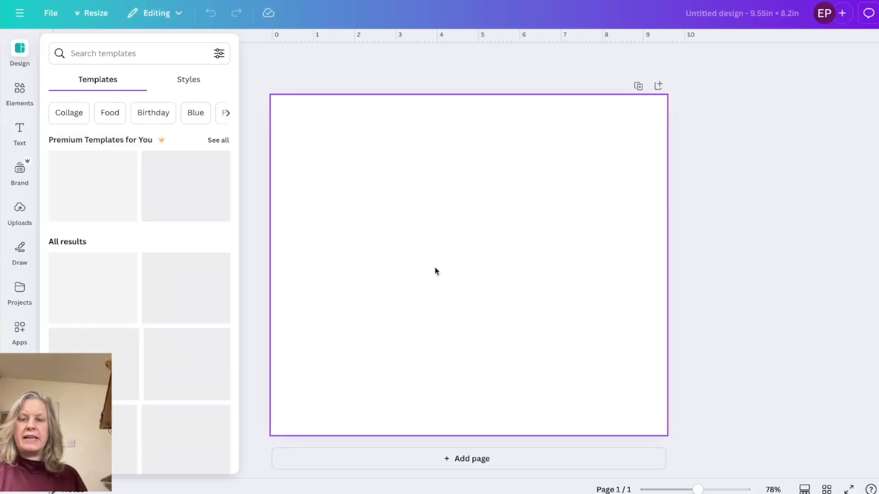
- Upload the bear image and place it on the page, aligned with the right edge
left_click(20, 210)
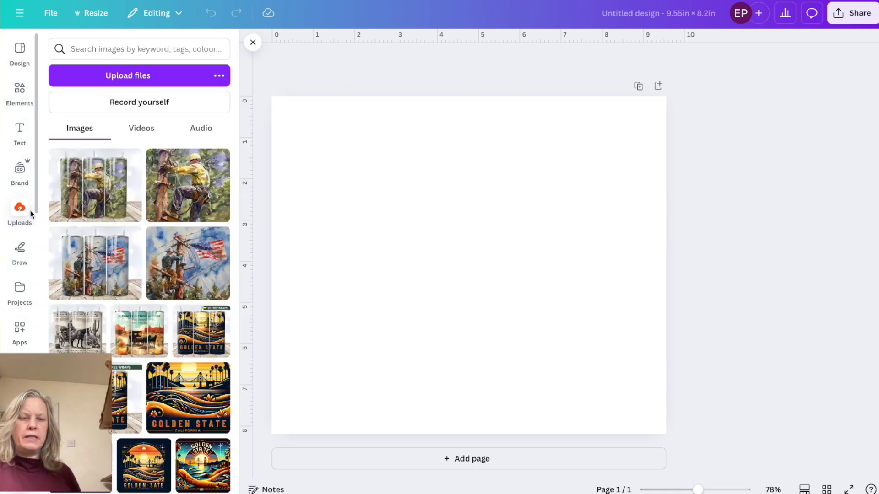
left_click(152, 80)
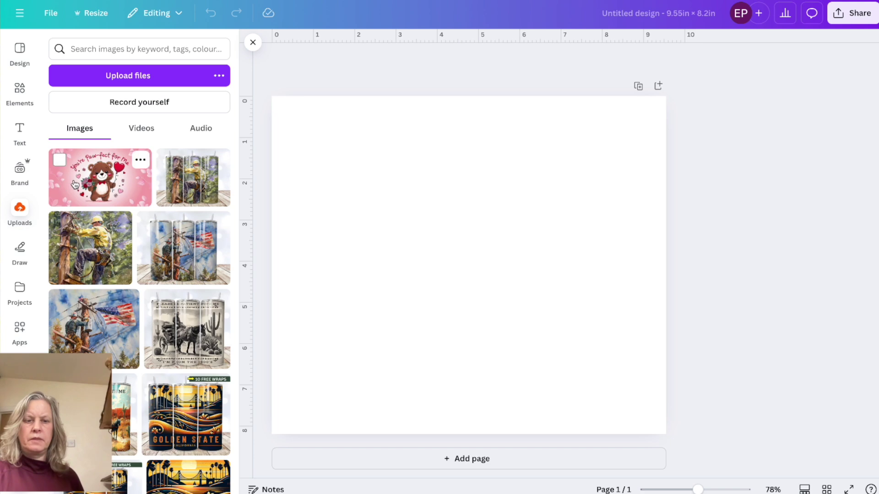
left_click_drag(98, 176, 297, 193)
left_click_drag(266, 91, 264, 92)
left_click(693, 133)
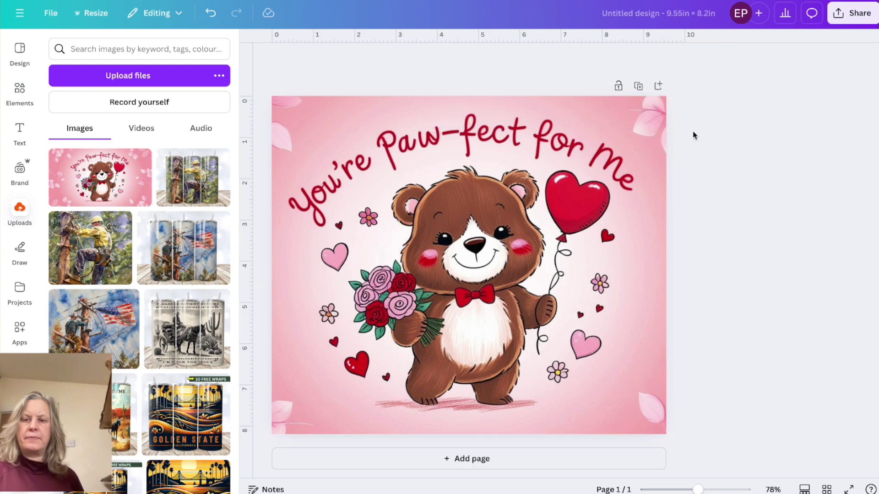
- Crop the bear image so it fits the page
double_click(634, 168)
left_click_drag(640, 166, 639, 166)
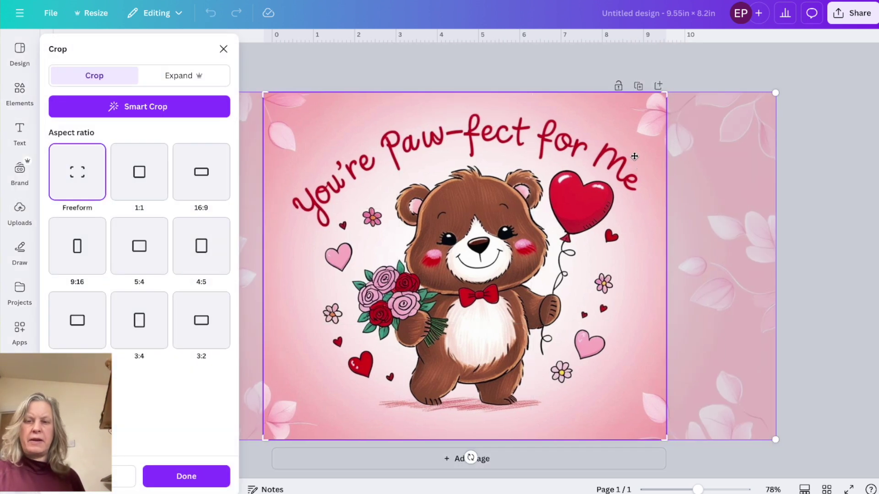
left_click(590, 67)
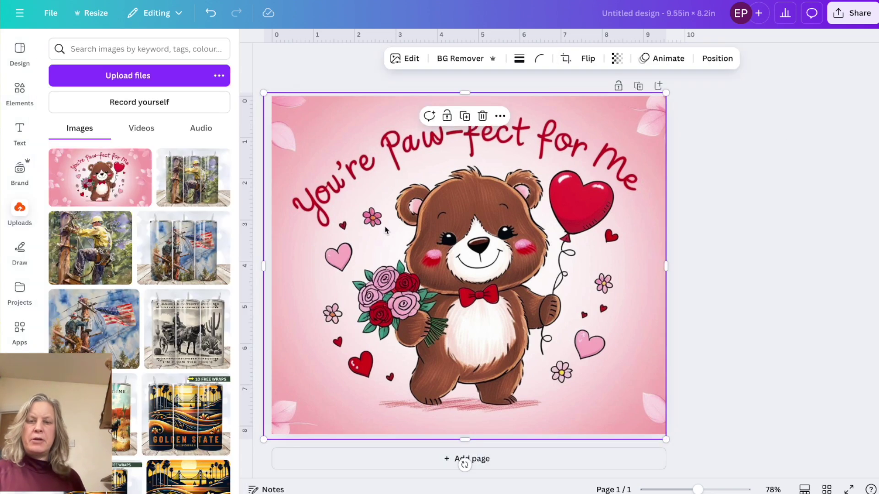
double_click(611, 128)
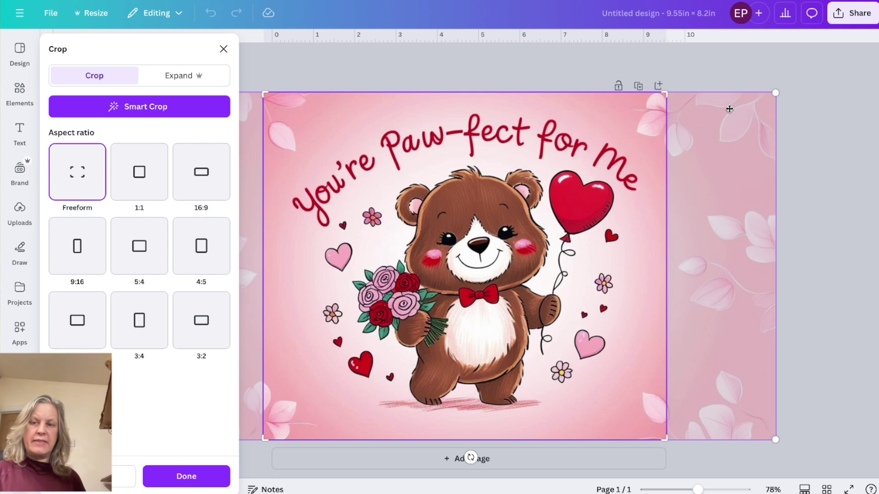
left_click(731, 66)
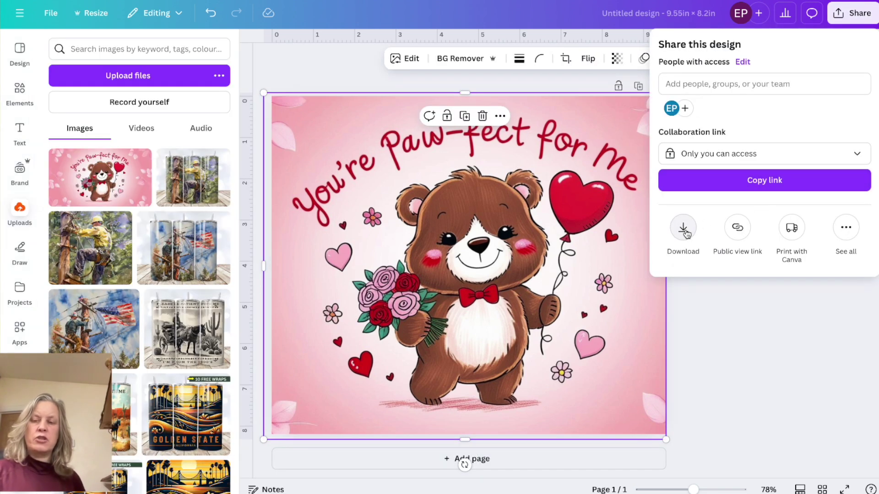
- Download the design as a PNG, then delete the bear from the page
left_click(684, 229)
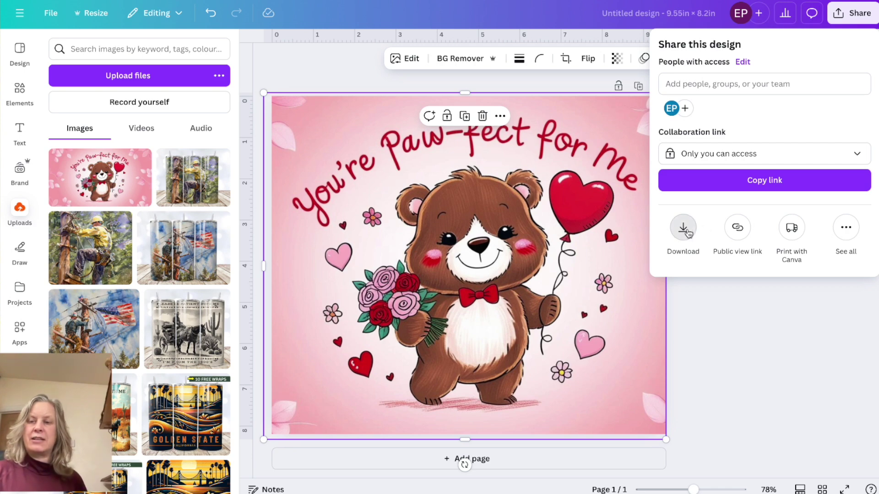
left_click(691, 263)
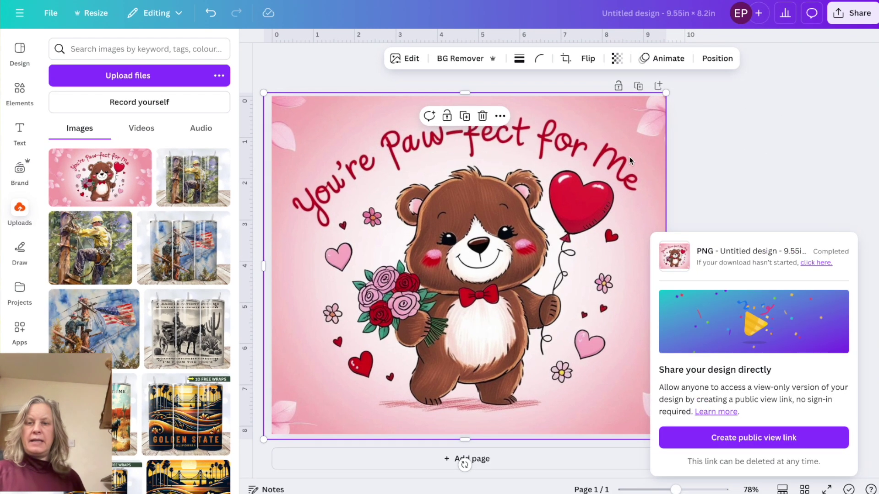
key("Delete")
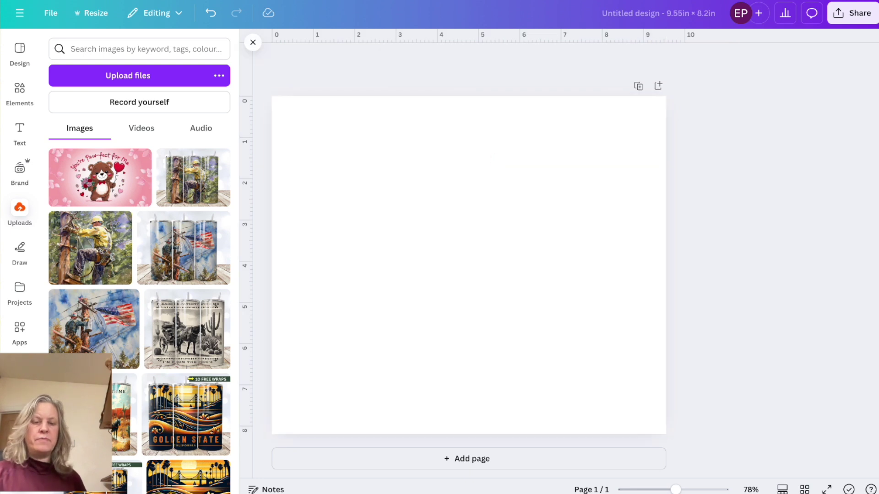
- Re-upload the bear PNG, fit it to the page, and shift it left so its right half shows
left_click_drag(496, 78, 161, 133)
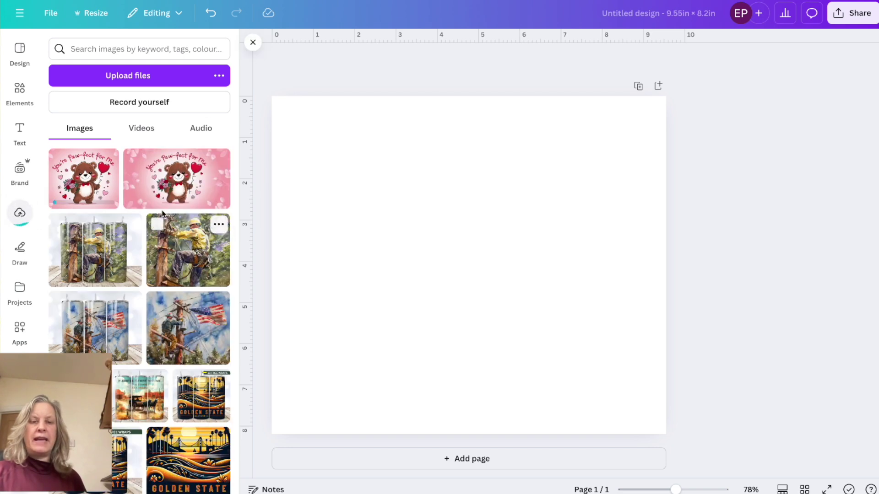
left_click_drag(80, 192, 295, 169)
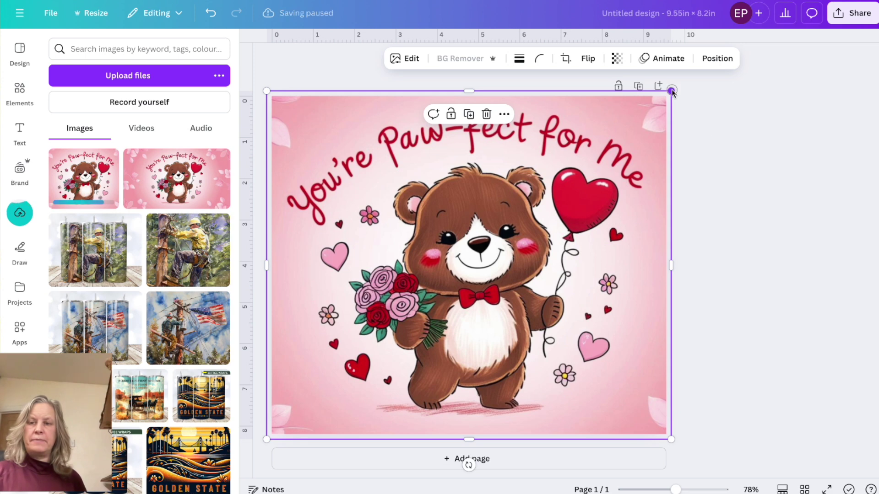
left_click_drag(267, 439, 274, 434)
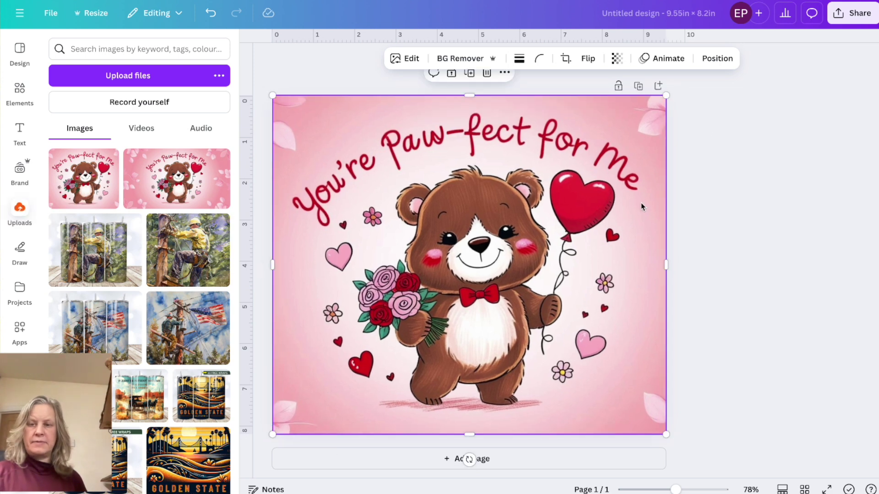
left_click(691, 192)
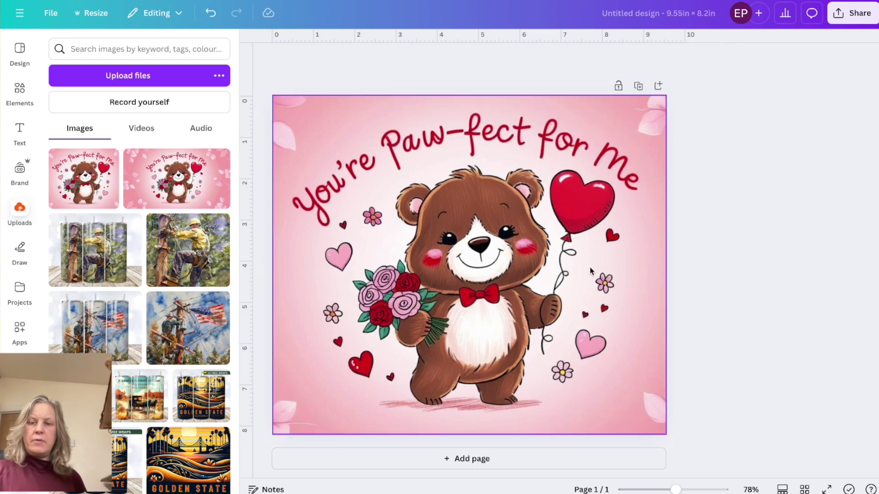
left_click_drag(590, 271, 391, 269)
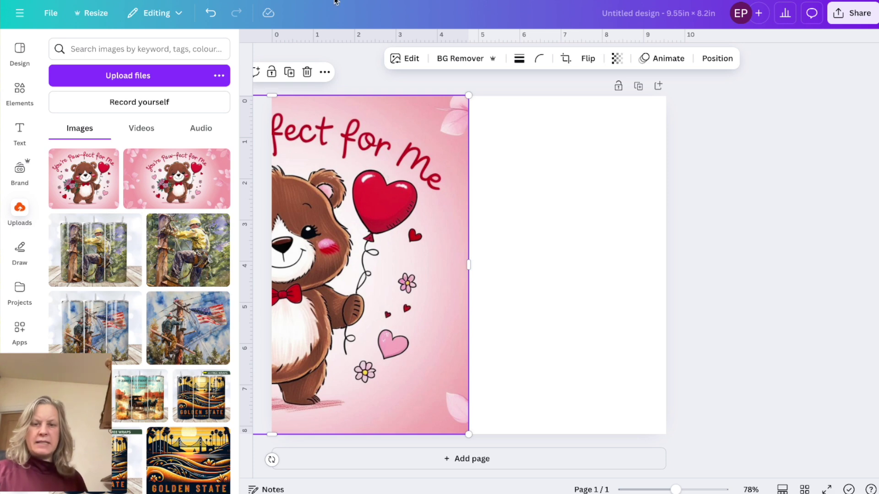
- Duplicate the bear image and move the copy onto the page's right half
left_click(289, 73)
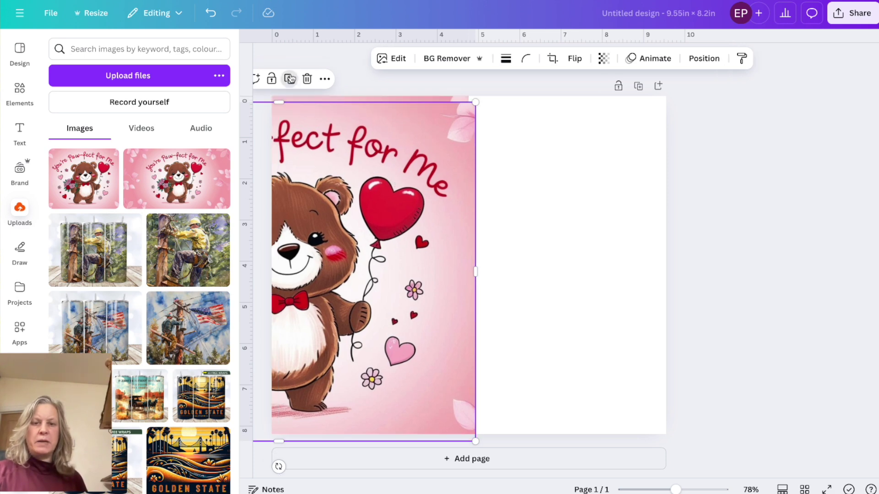
left_click_drag(376, 222, 537, 160)
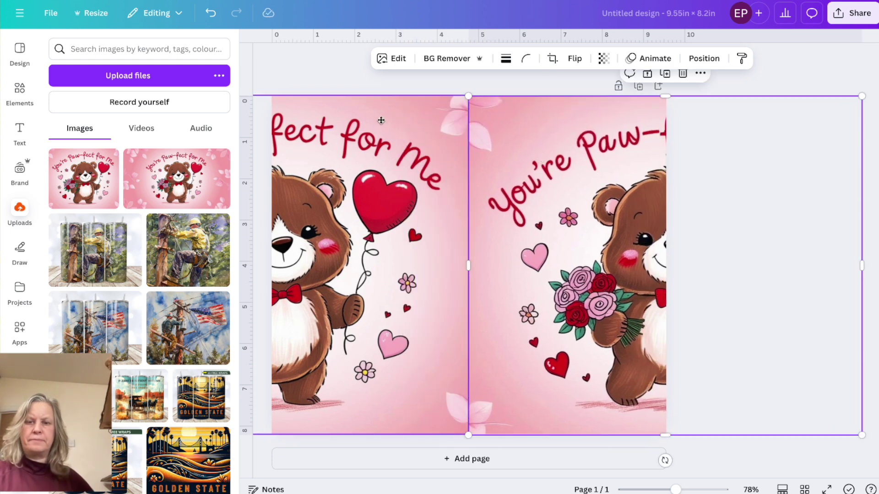
left_click(357, 85)
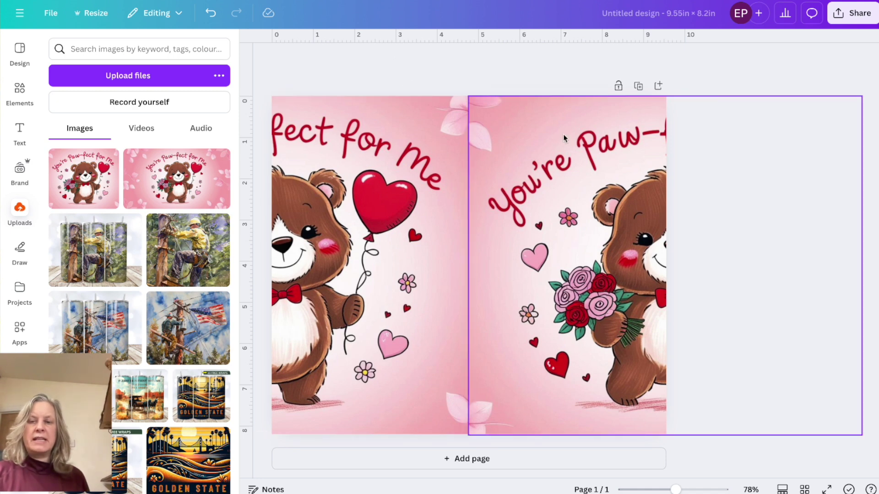
- Check the right-half copy, then bring up the Share options
left_click(520, 221)
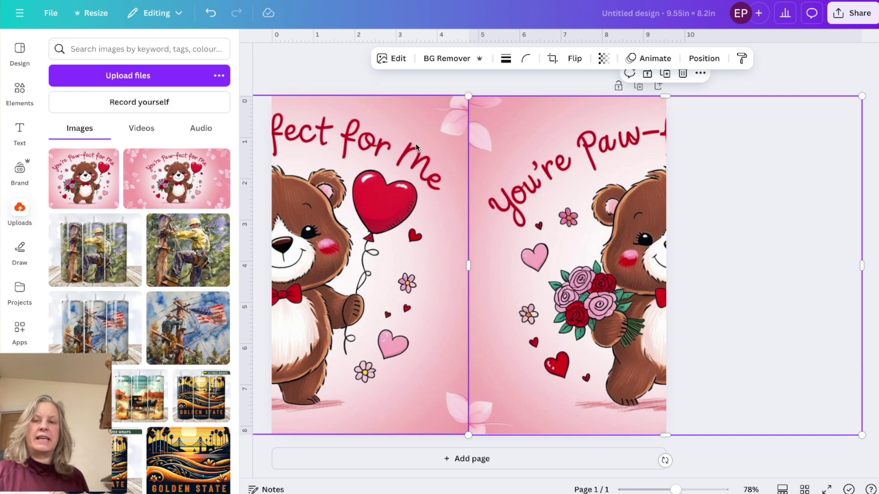
left_click(504, 90)
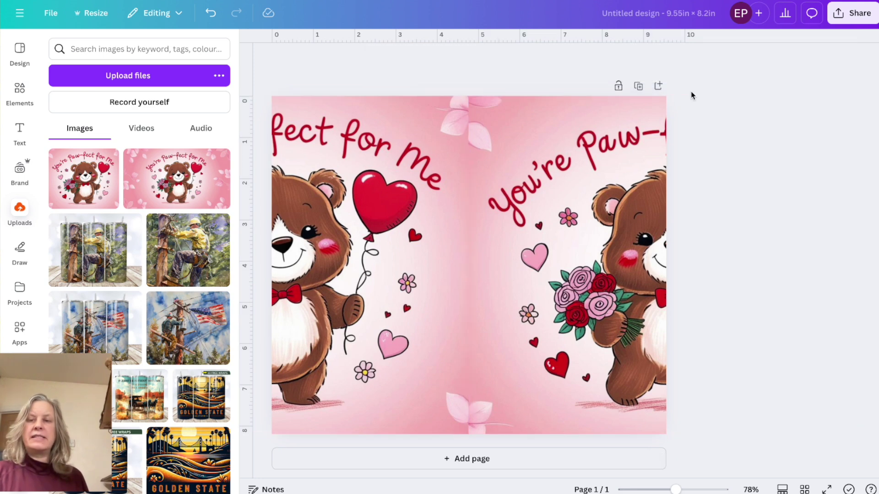
left_click(853, 13)
left_click(764, 180)
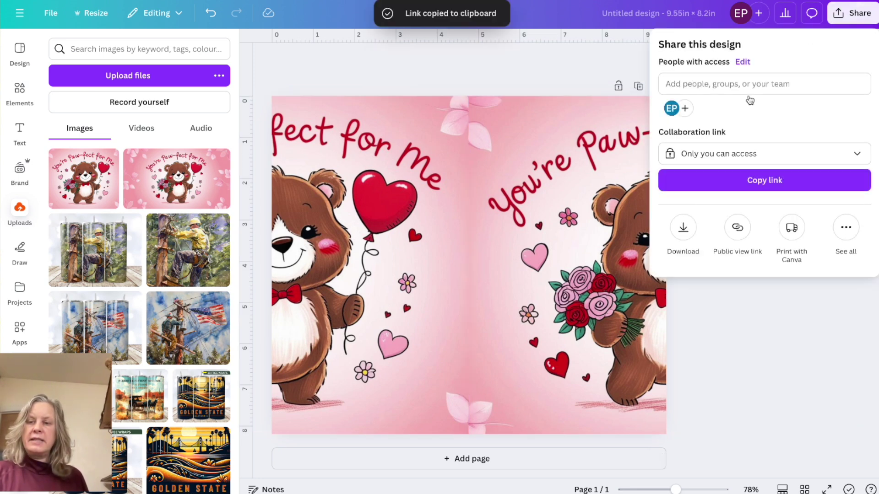
- Download the split bear design as a PNG and add a blank second page
left_click(691, 226)
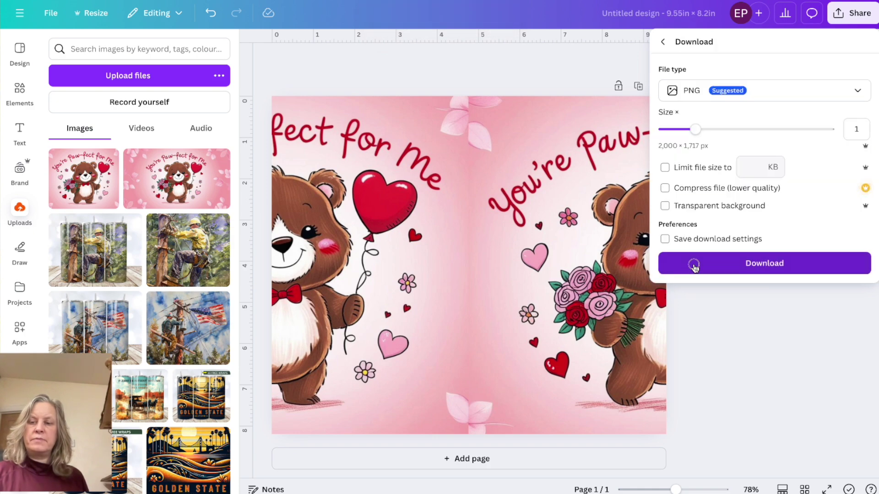
left_click(694, 262)
left_click(462, 458)
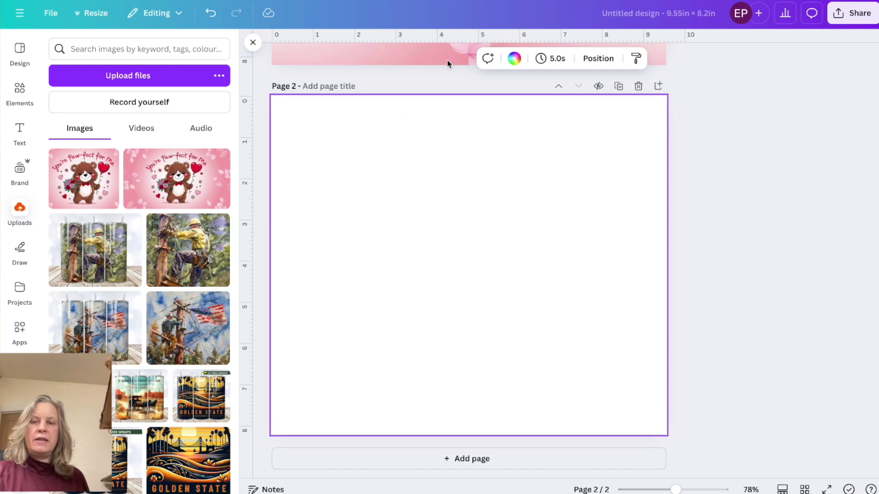
- Upload the split image and resize it to fill page 2
left_click_drag(261, 109, 220, 179)
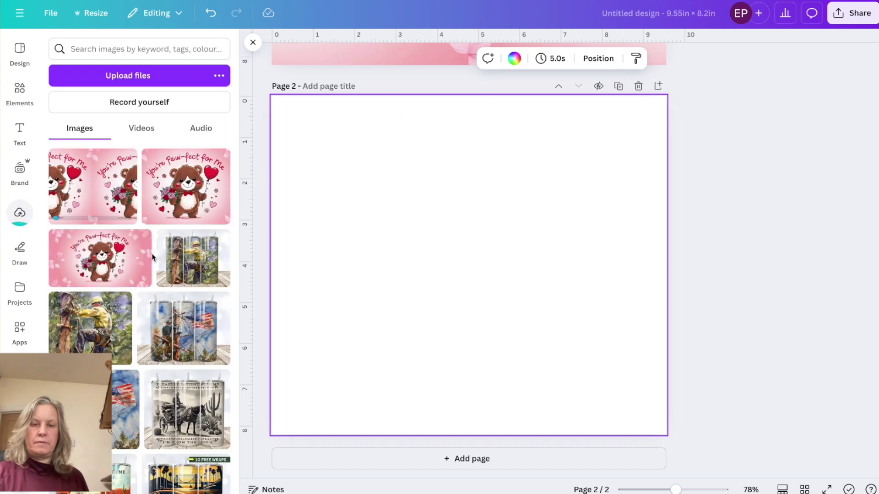
left_click_drag(101, 194, 300, 173)
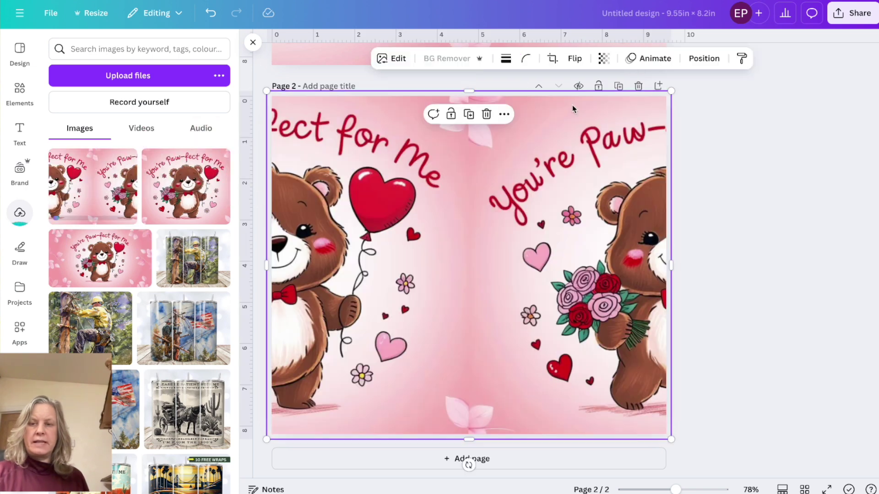
left_click_drag(667, 95, 671, 98)
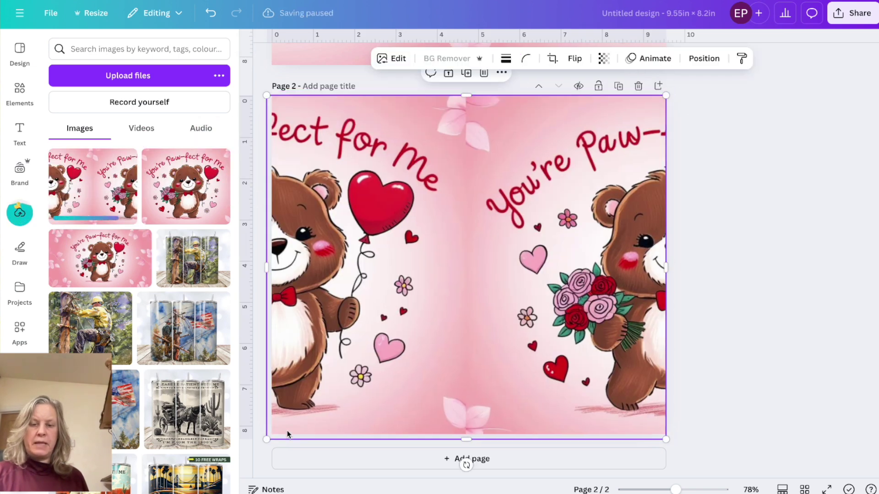
left_click_drag(268, 438, 272, 435)
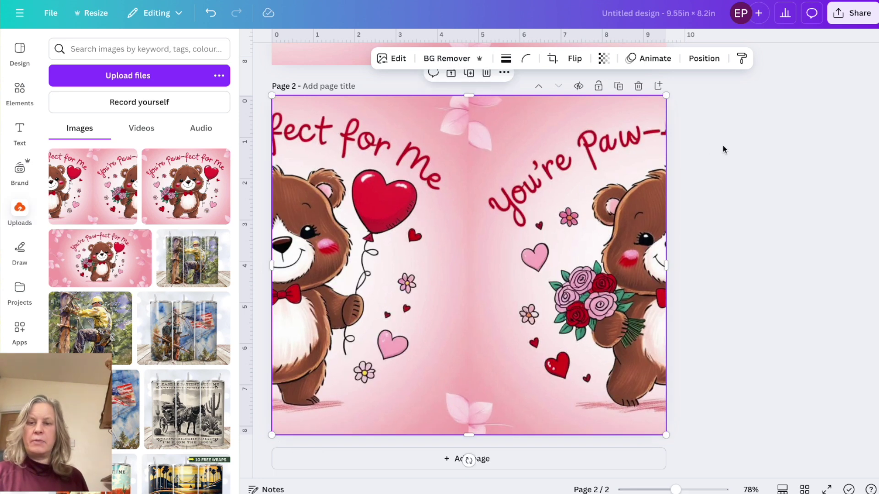
left_click(731, 154)
left_click(638, 168)
left_click(675, 127)
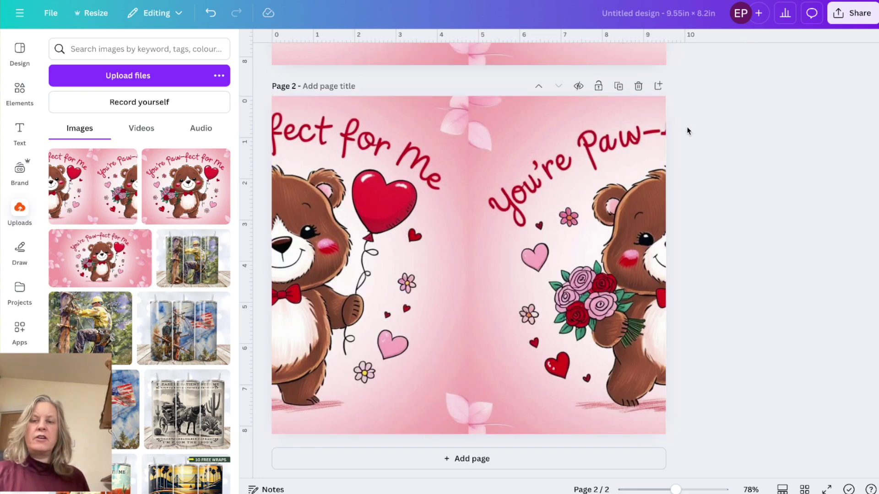
left_click(452, 194)
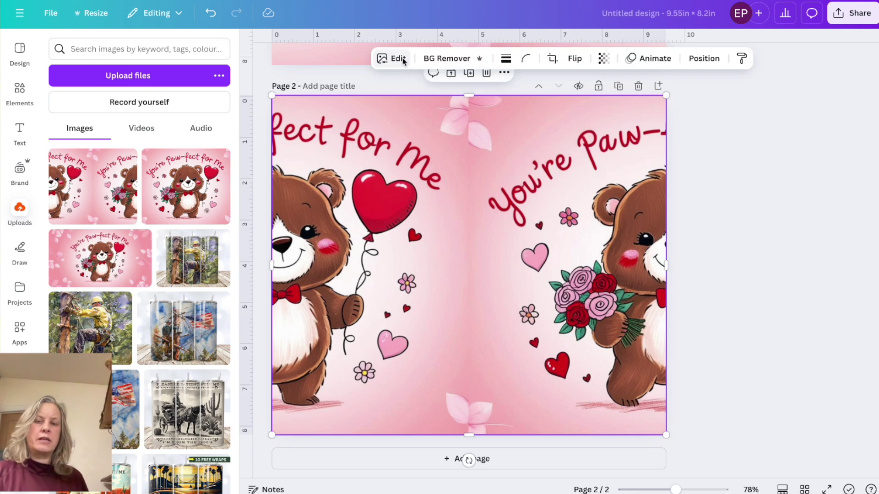
- With Magic Eraser, remove the centre seam and the pink ribbon at top centre
left_click(393, 59)
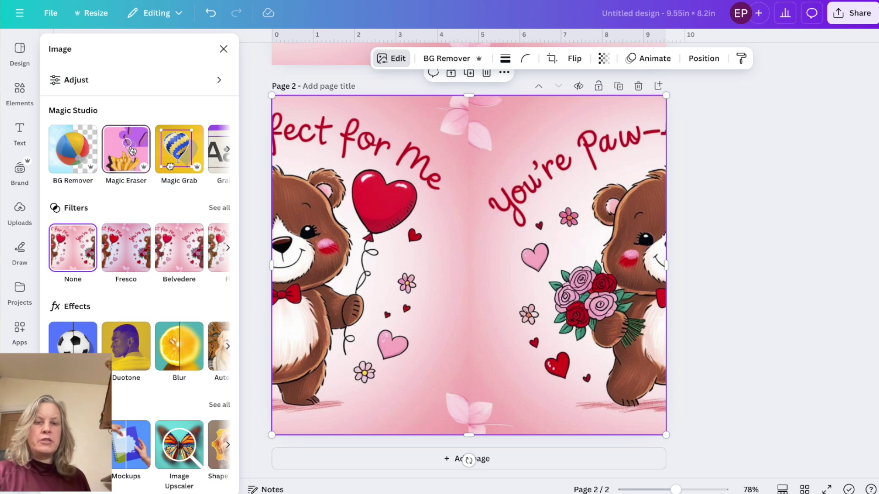
left_click(127, 149)
mouse_move(561, 66)
left_mouse_down()
mouse_move(540, 49)
mouse_move(578, 56)
mouse_move(560, 80)
mouse_move(546, 150)
mouse_move(562, 201)
mouse_move(564, 268)
mouse_move(586, 274)
mouse_move(554, 300)
mouse_move(570, 335)
mouse_move(548, 370)
mouse_move(566, 396)
mouse_move(567, 418)
mouse_move(549, 456)
mouse_move(572, 453)
left_mouse_up()
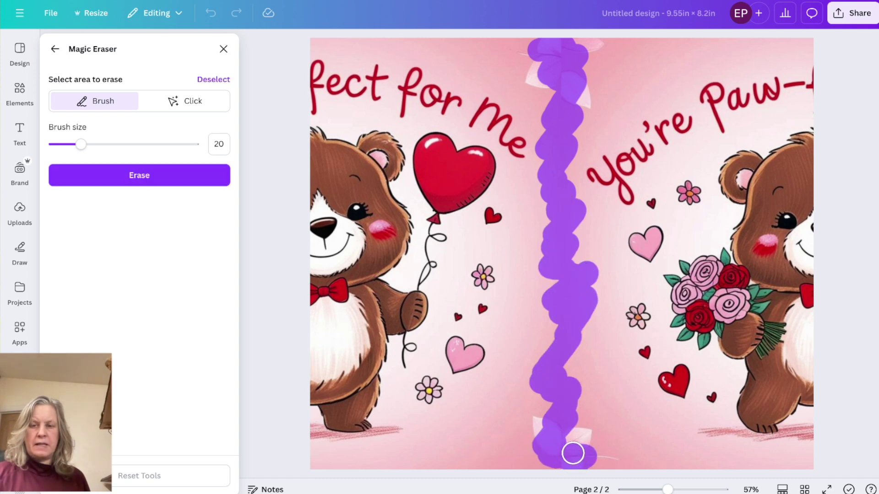
left_click(136, 176)
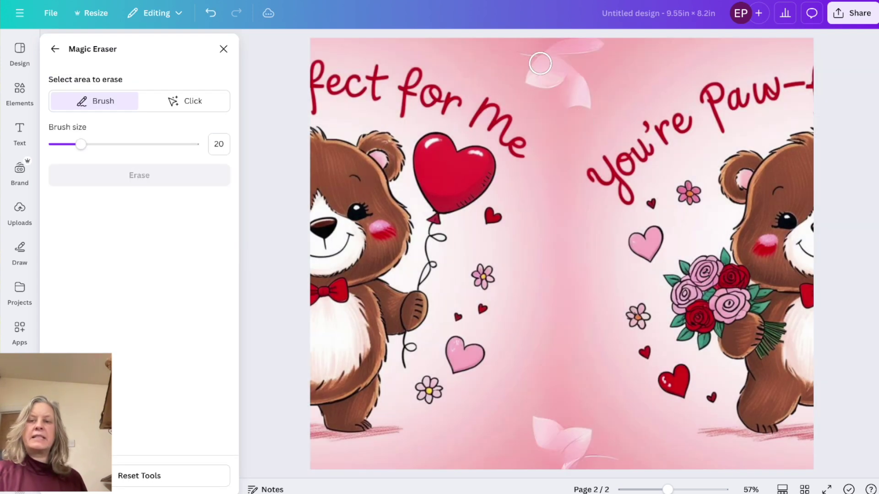
mouse_move(541, 63)
left_mouse_down()
mouse_move(553, 46)
mouse_move(523, 87)
mouse_move(600, 51)
mouse_move(580, 54)
mouse_move(575, 41)
mouse_move(575, 83)
mouse_move(559, 87)
mouse_move(590, 100)
left_mouse_up()
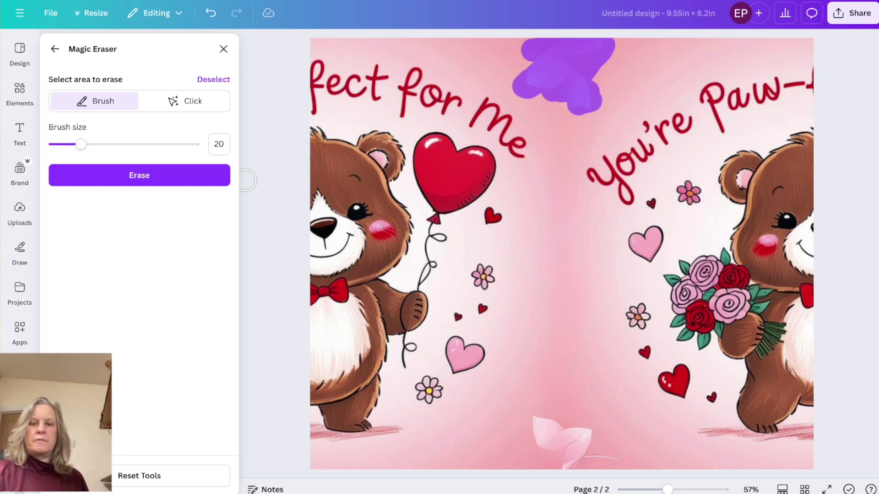
left_click(173, 177)
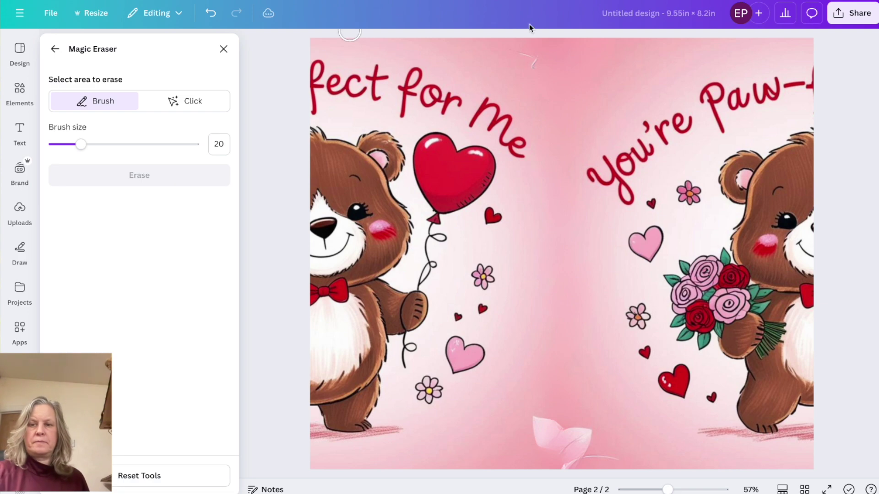
left_click_drag(527, 68, 527, 55)
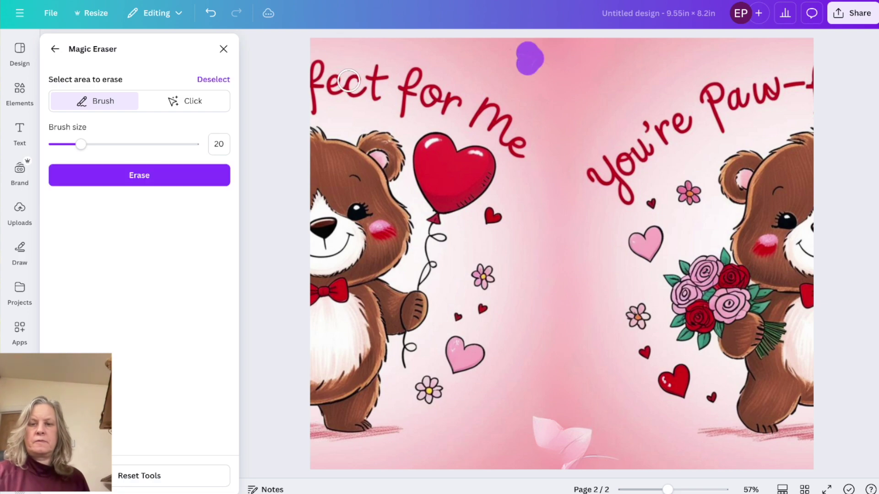
left_click(202, 175)
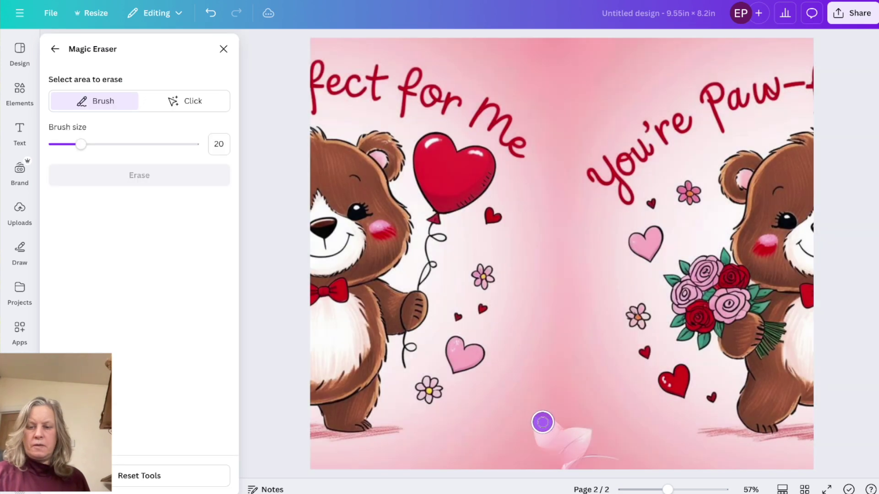
- Erase the bottom-centre shapes, undo to restore the pink leaves, and close the eraser
mouse_move(543, 422)
left_mouse_down()
mouse_move(584, 435)
mouse_move(604, 458)
mouse_move(578, 453)
left_mouse_up()
left_click(122, 174)
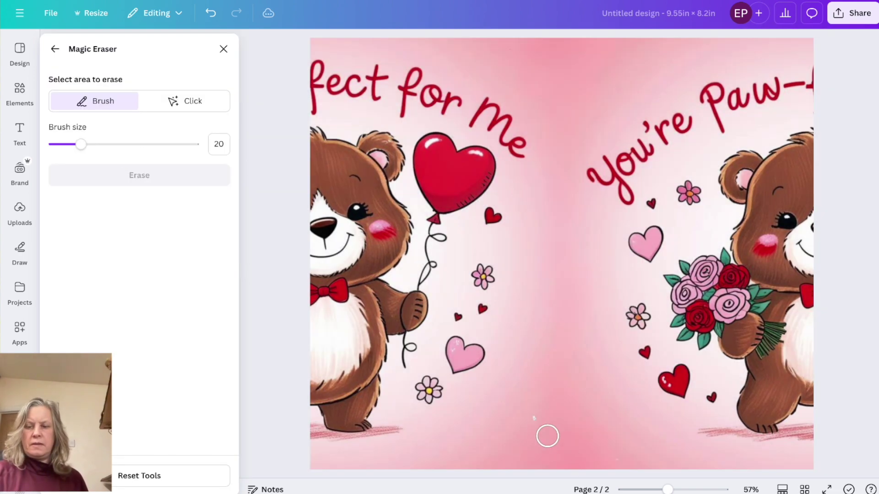
left_click_drag(547, 436, 529, 419)
left_click(139, 175)
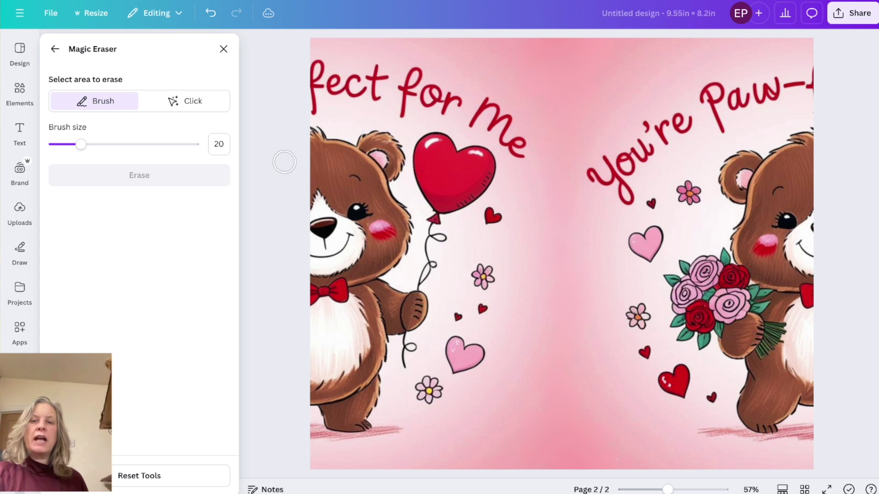
left_click(212, 14)
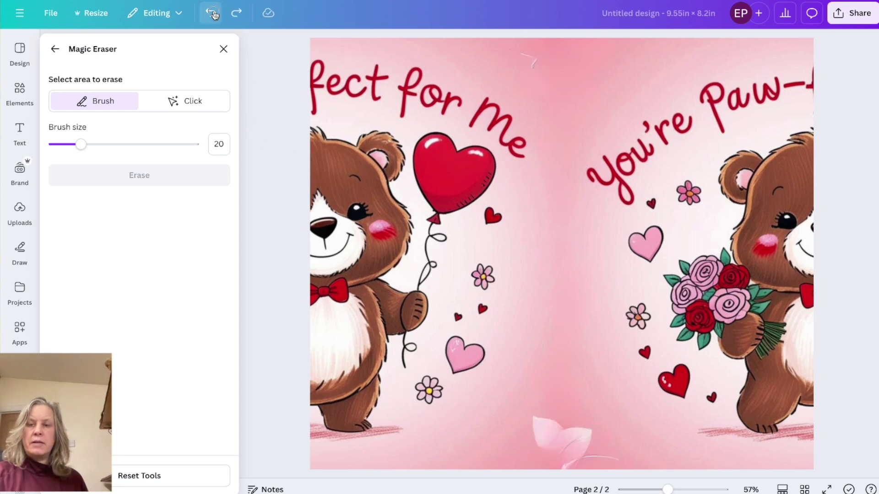
left_click(212, 14)
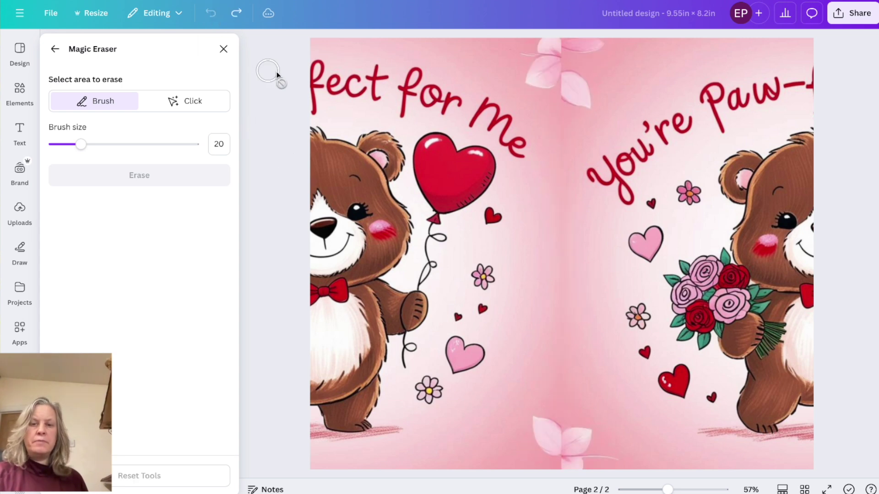
left_click_drag(310, 86, 311, 97)
left_click(222, 47)
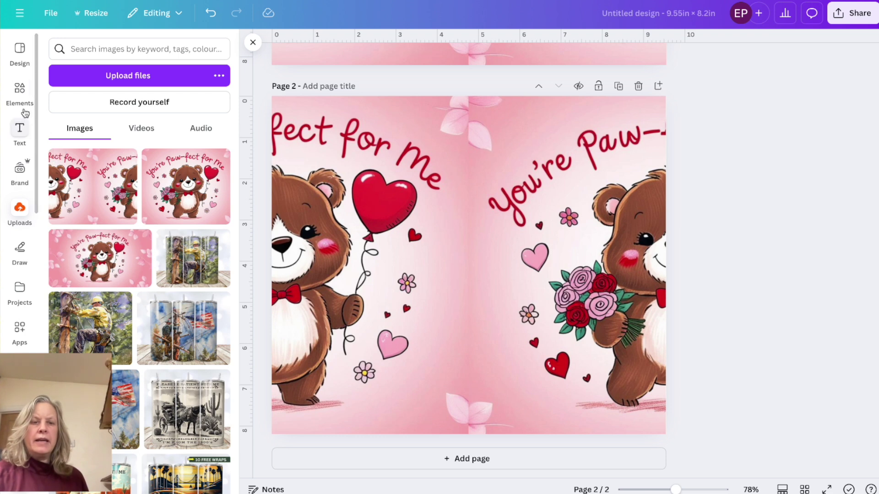
- Search Elements for 'pink heart', filtered to Free, and show all graphics
left_click(19, 90)
left_click(125, 50)
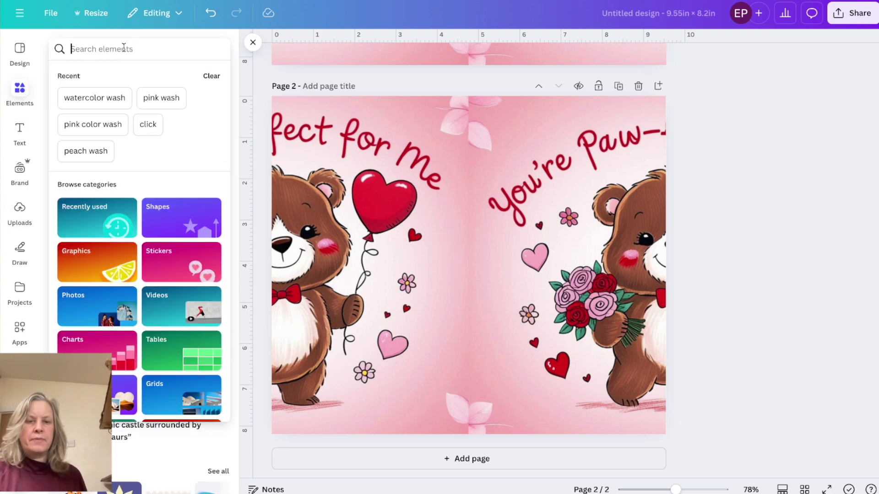
type("pink")
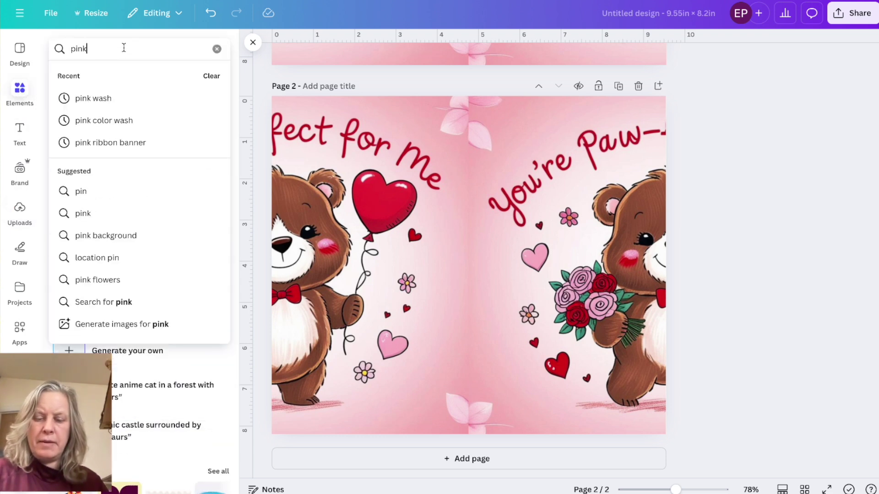
type(" heart")
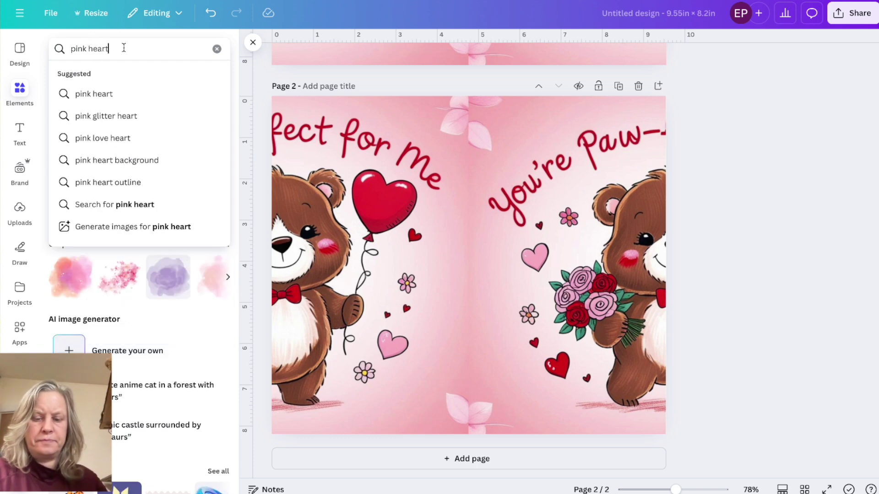
key("Return")
left_click(219, 48)
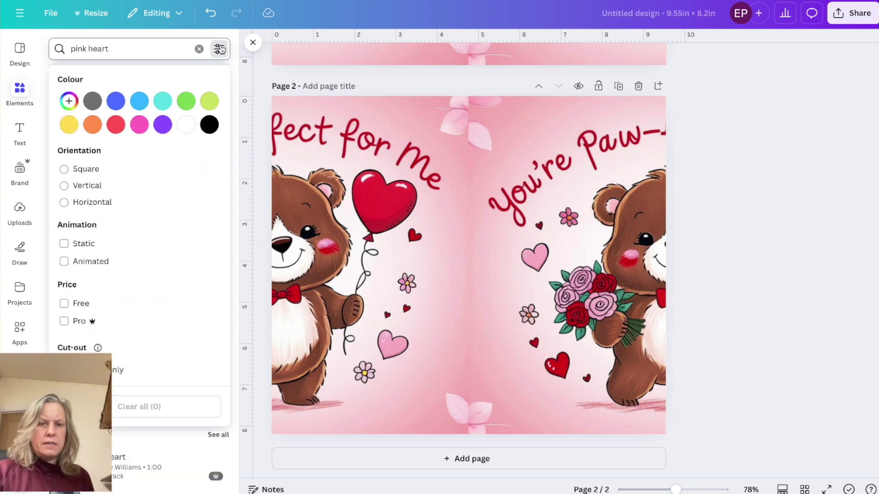
left_click(64, 304)
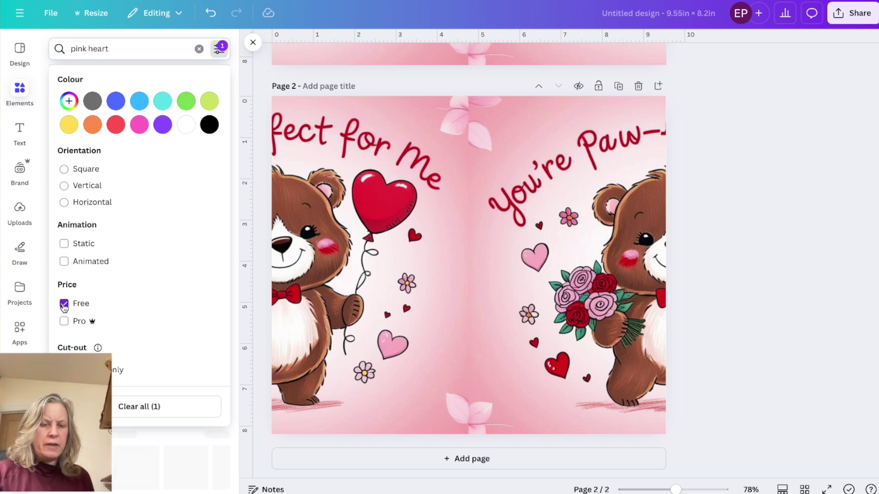
left_click(200, 446)
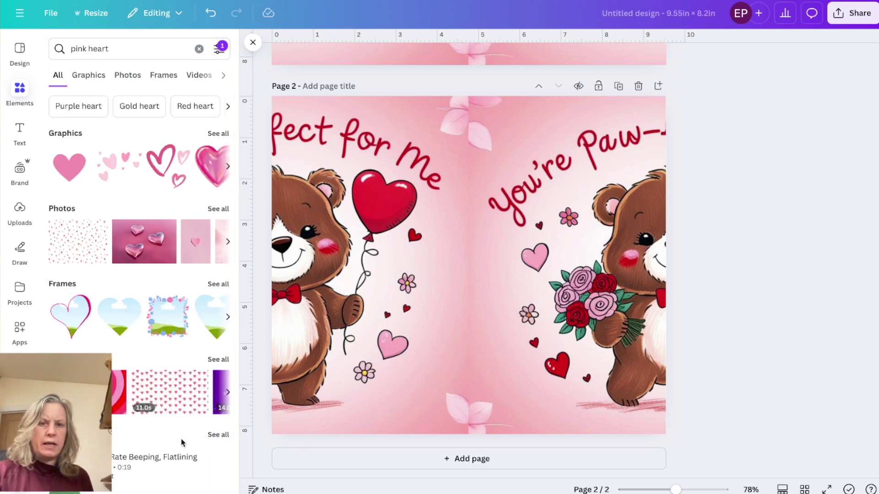
left_click(216, 133)
- Add the watercolour pink heart, shrink it, and place it at the bottom centre
left_click(146, 227)
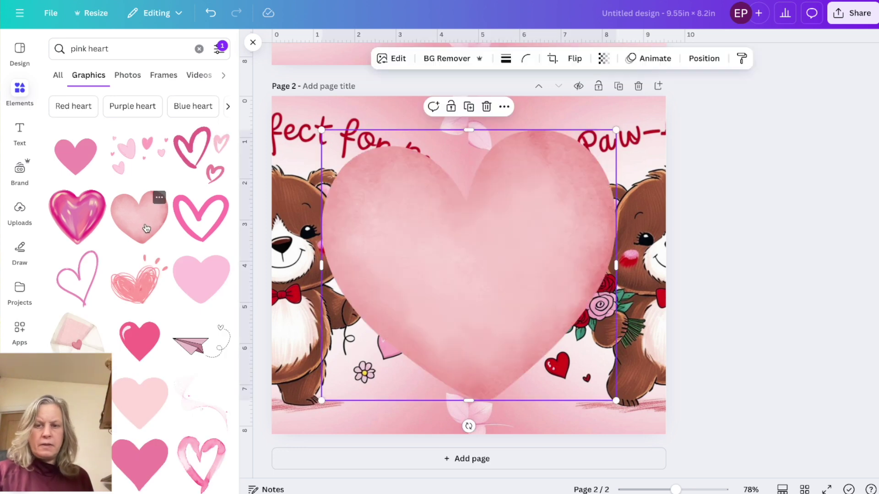
left_click_drag(616, 132, 414, 310)
left_click_drag(395, 340, 503, 392)
- Search 'balloon', add a pink balloon, and move it to the top centre
left_click(378, 415)
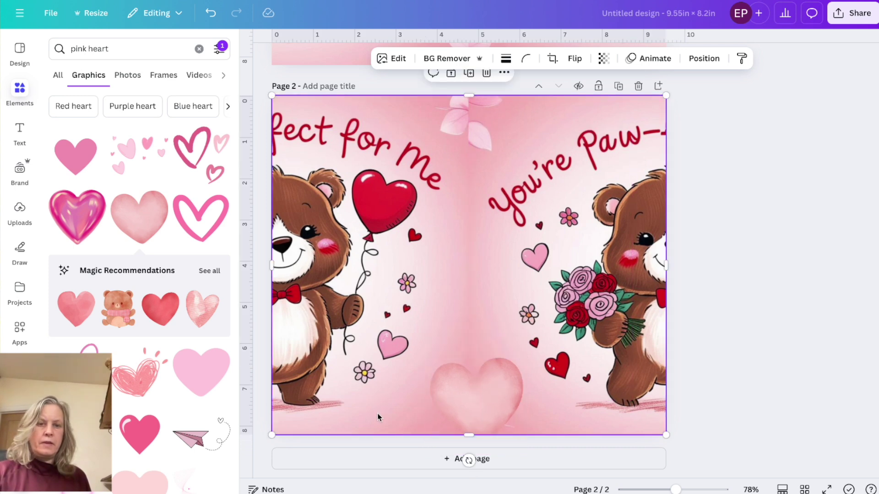
left_click(127, 49)
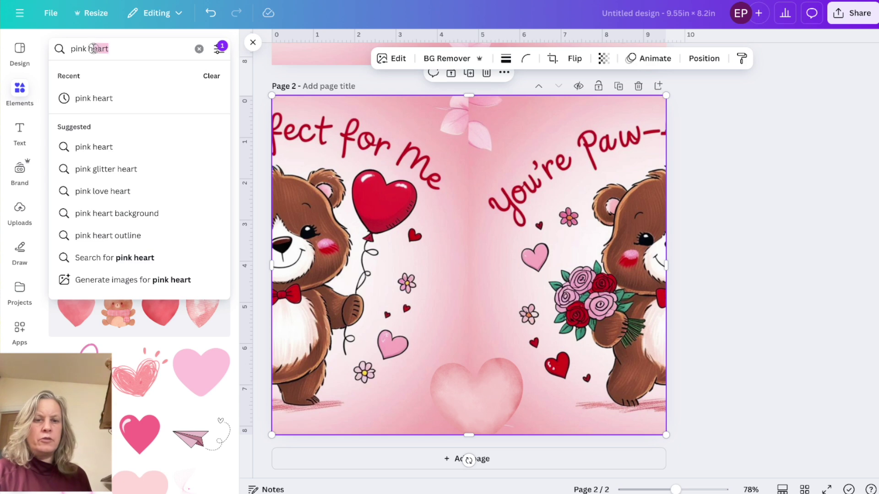
type("balloon")
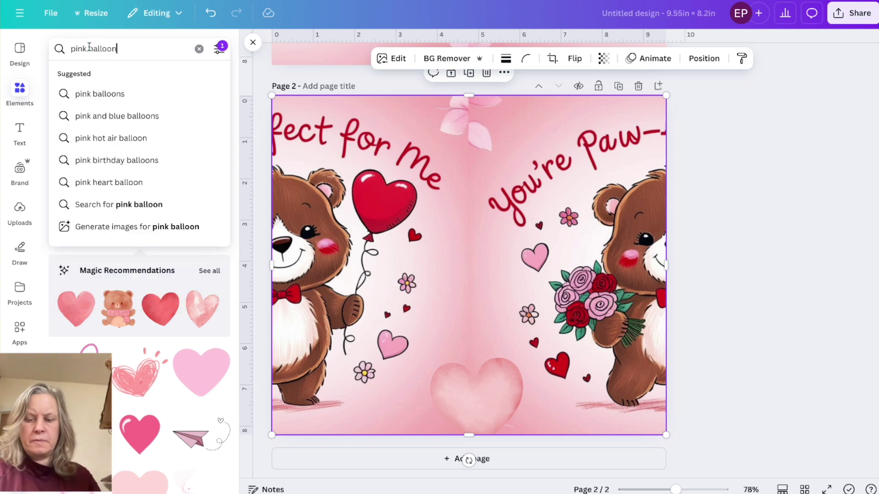
key("Return")
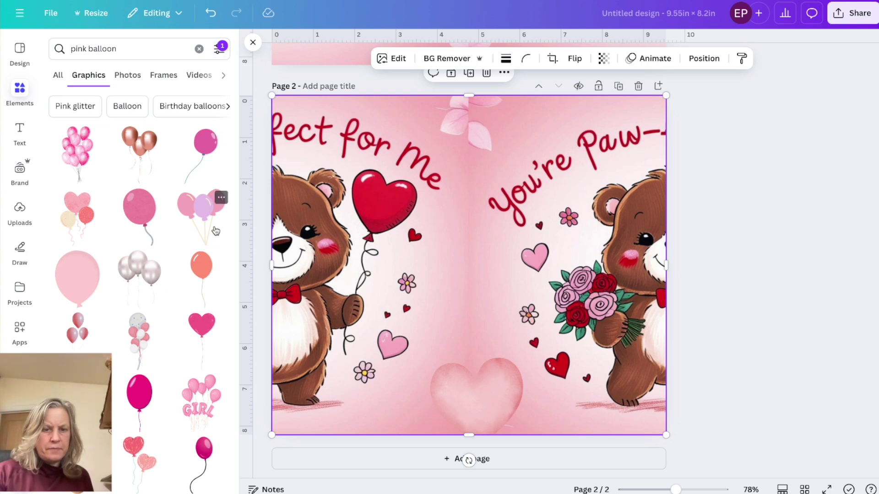
left_click(146, 214)
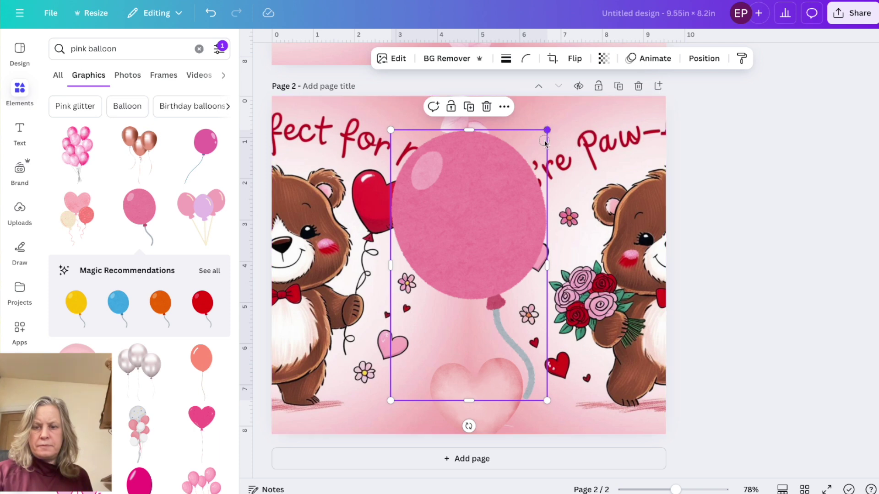
left_click_drag(547, 130, 453, 295)
left_click_drag(414, 341, 469, 132)
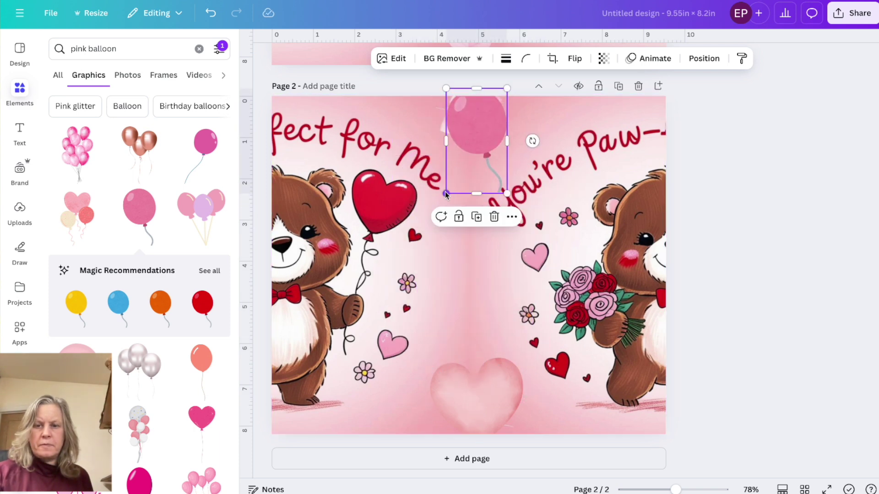
- Tilt the balloon and size it to about 1.8 × 3.2, centred over the top seam
left_click_drag(446, 194, 435, 211)
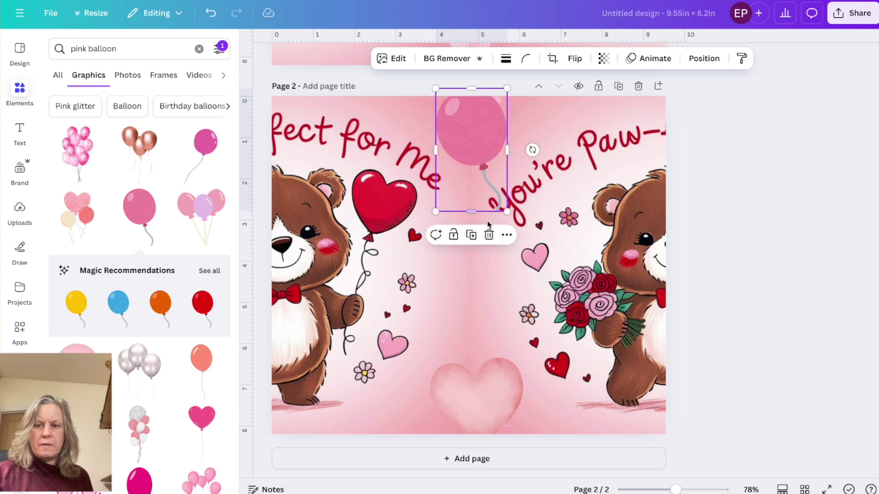
left_click_drag(532, 150, 527, 172)
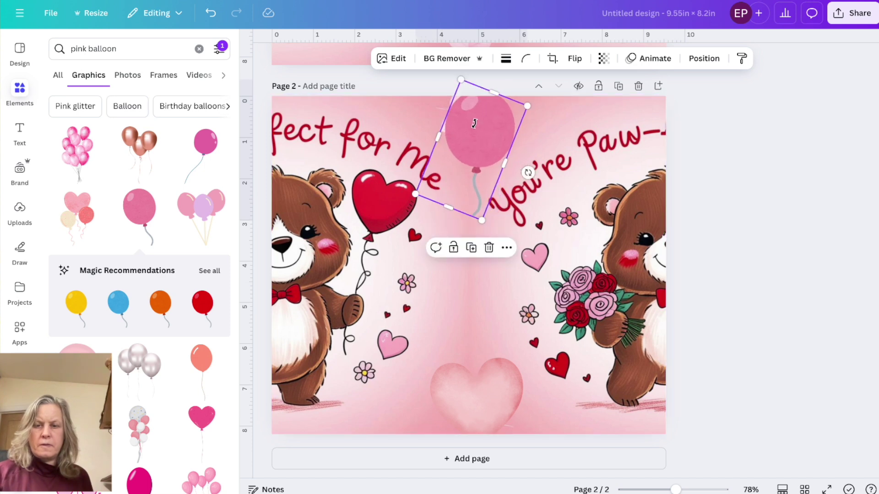
left_click_drag(474, 124, 465, 120)
left_click_drag(523, 101, 529, 101)
left_click_drag(471, 141, 472, 149)
left_click(471, 283)
- Move a heart up, shrink and tilt it, and place it below the top balloon
left_click(486, 394)
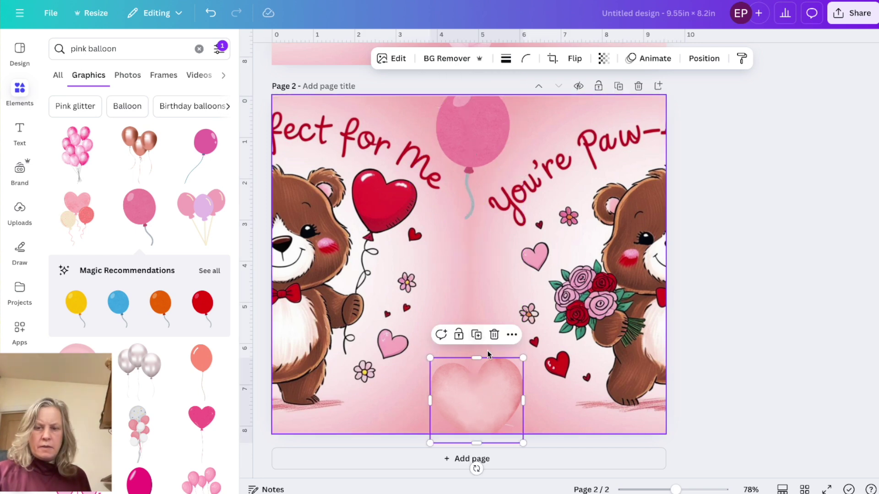
left_click_drag(486, 396, 479, 259)
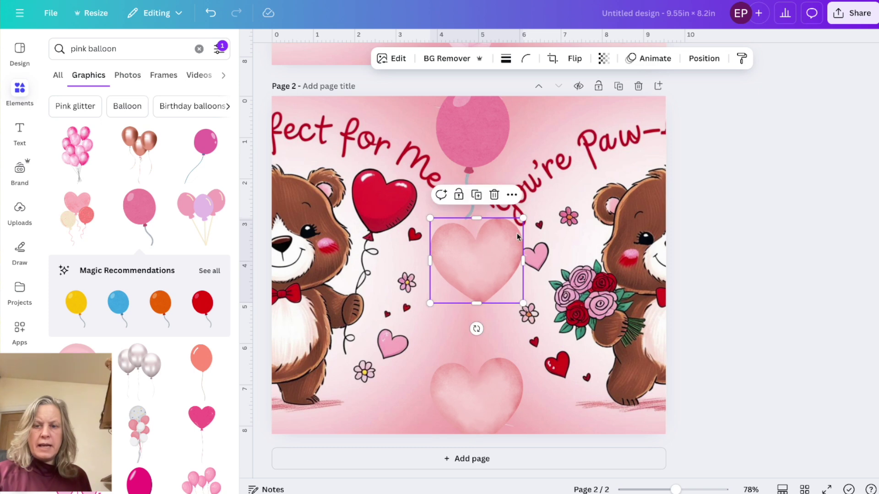
left_click_drag(524, 219, 480, 258)
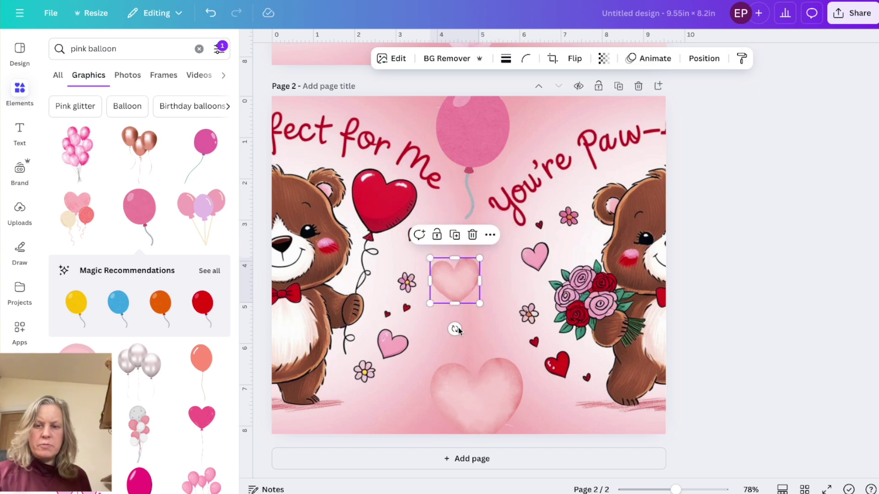
left_click_drag(458, 331, 473, 323)
left_click_drag(455, 281, 468, 230)
- Add a second mirrored pink balloon, about 1.1 × 1.9, positioned on the large heart
left_click(139, 206)
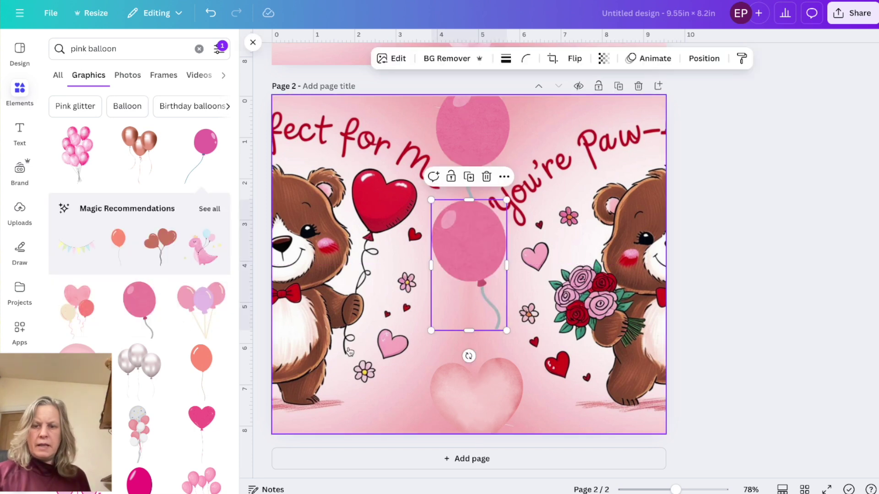
left_click(574, 58)
left_click(582, 87)
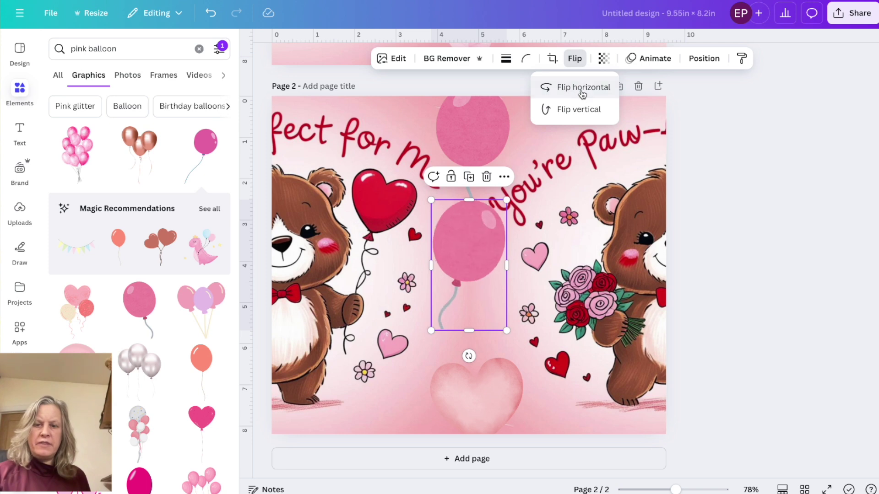
left_click_drag(507, 201, 475, 280)
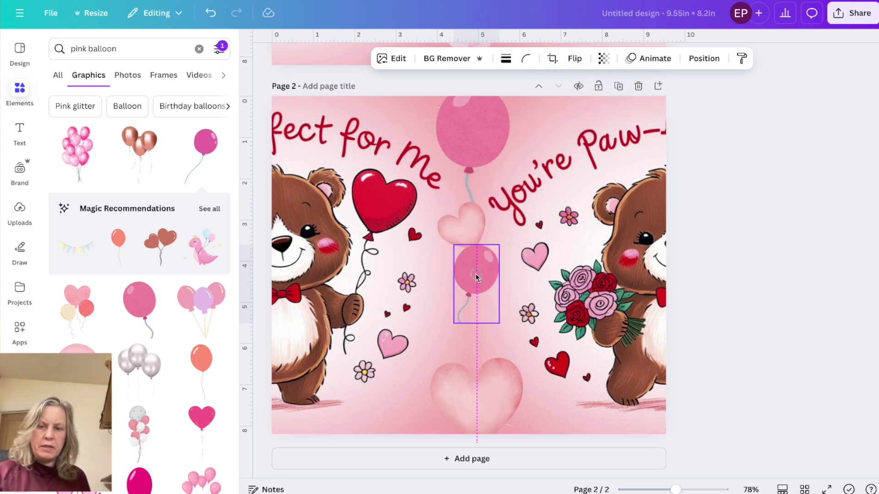
left_click_drag(477, 276, 481, 277)
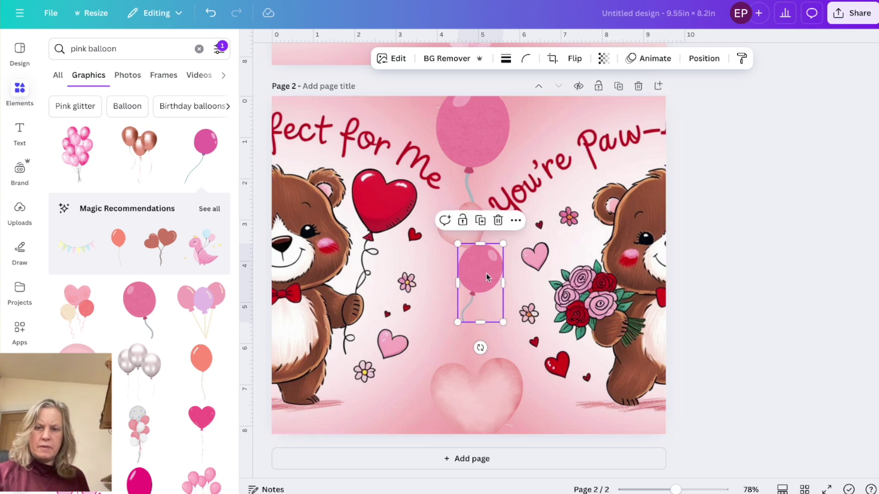
left_click_drag(480, 271, 481, 366)
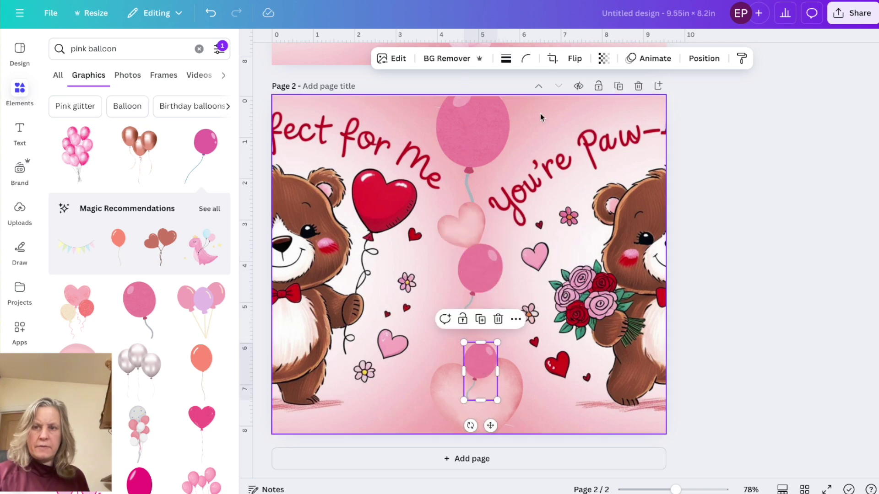
left_click(572, 60)
left_click(578, 88)
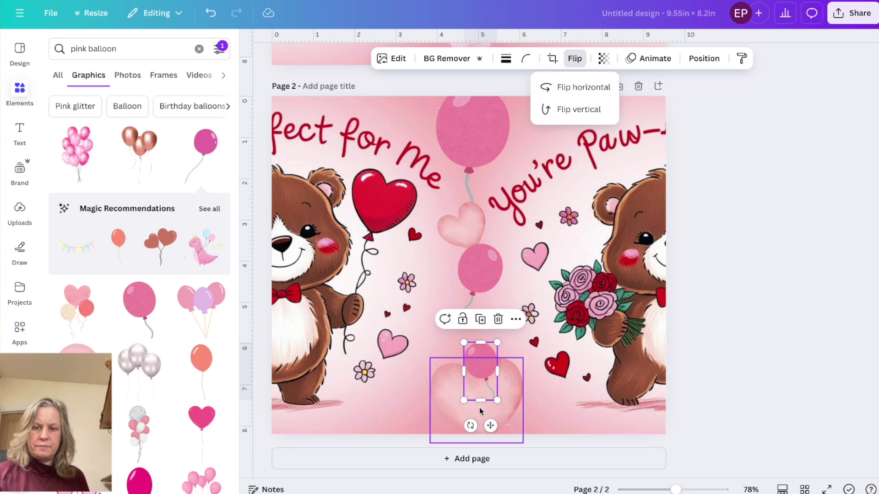
mouse_move(484, 364)
left_mouse_down()
mouse_move(476, 334)
mouse_move(480, 374)
left_mouse_up()
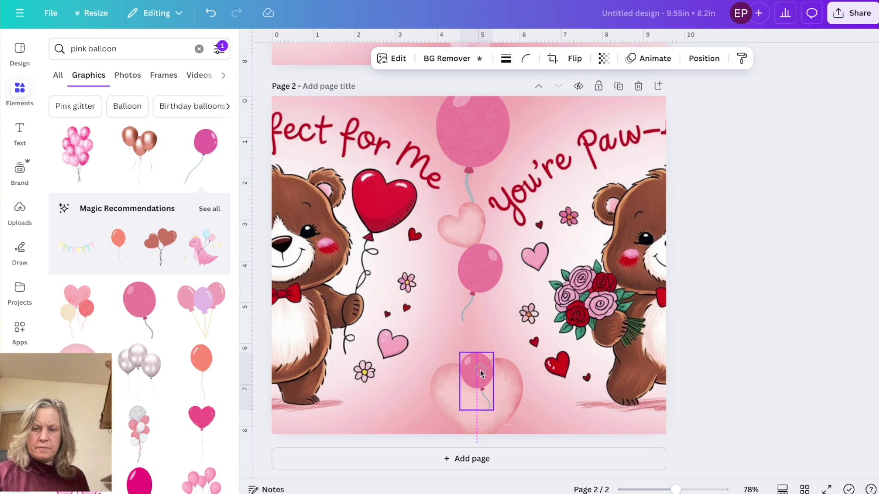
- Duplicate the small pale heart, move the copy between the balloons, and tilt it slightly
left_click(472, 225)
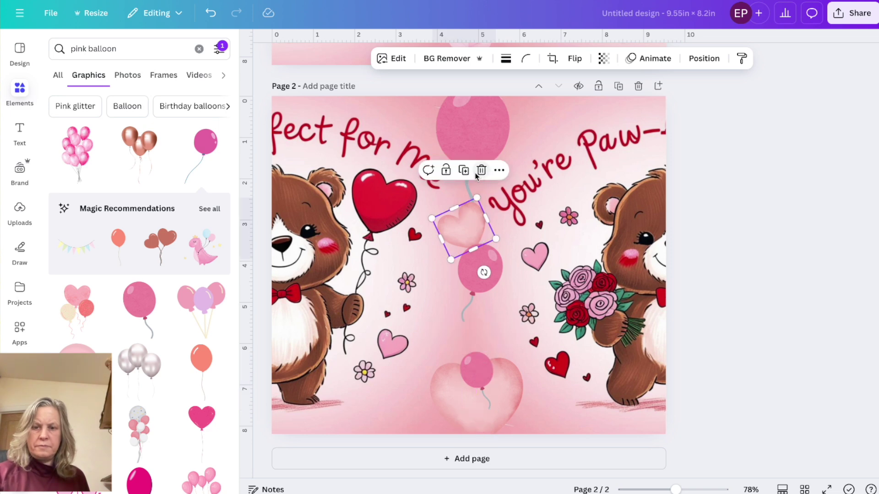
key("ctrl+d")
left_click_drag(473, 226, 476, 334)
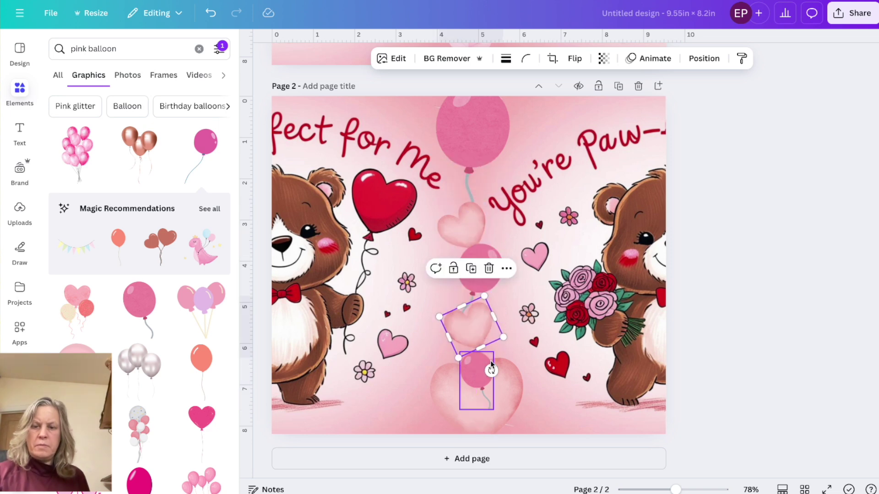
left_click_drag(488, 371, 460, 374)
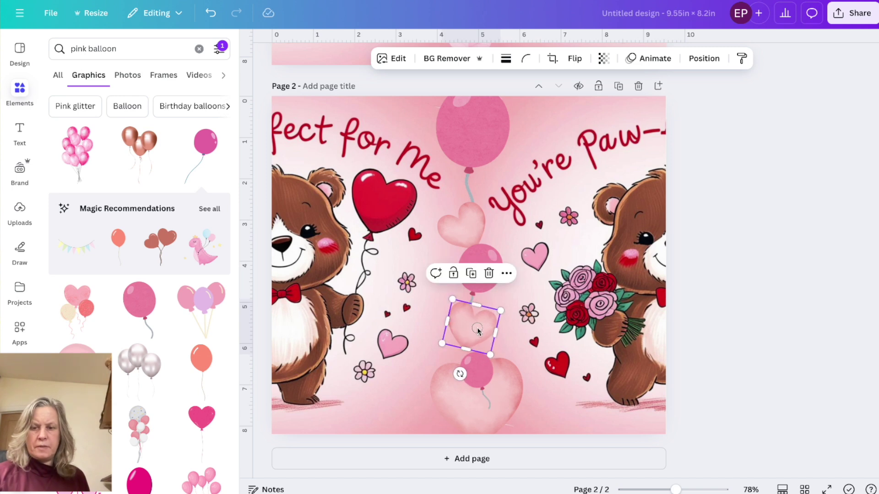
left_click_drag(477, 329, 503, 306)
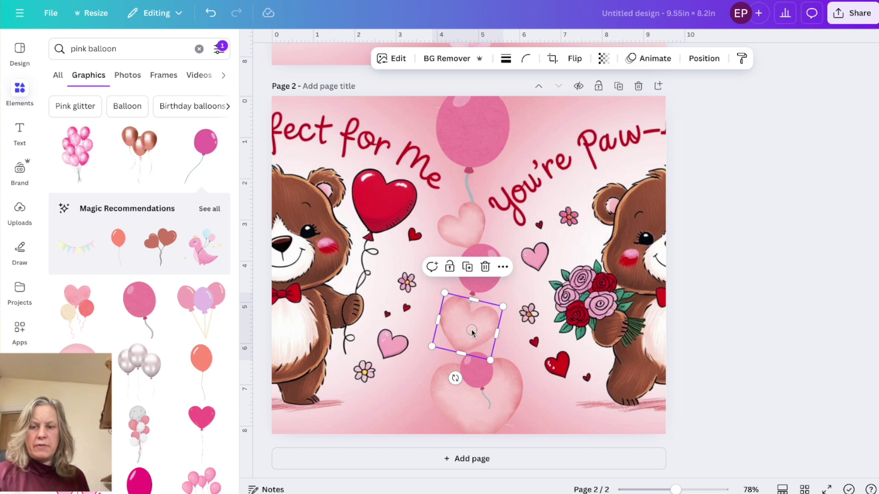
left_click_drag(472, 332, 470, 329)
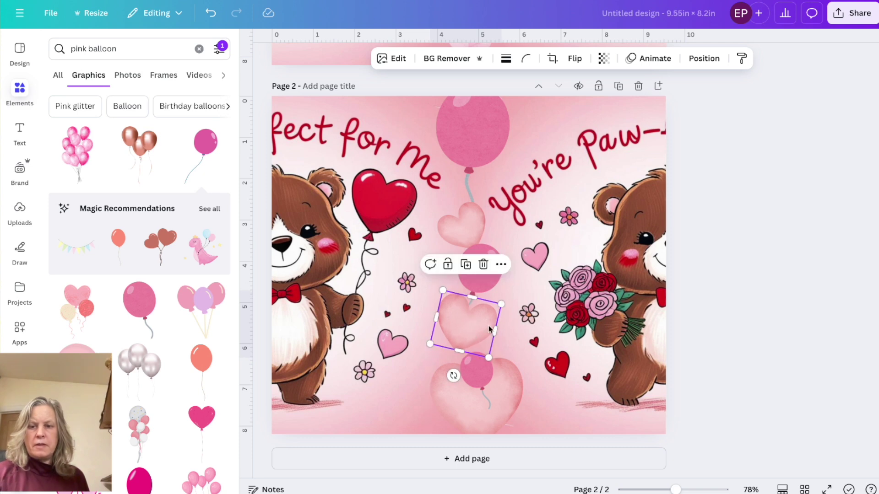
- Bring the pink balloon in front of the pale heart with Layer > Bring to front
left_click(497, 258)
left_click(515, 221)
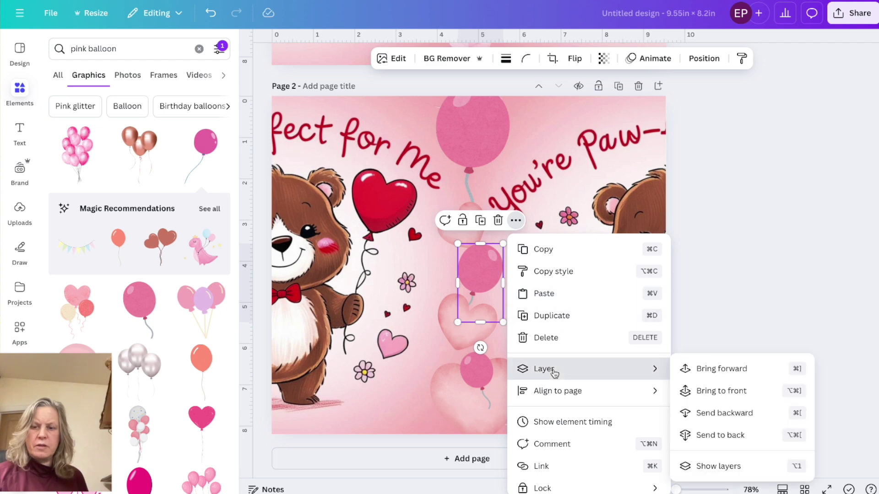
mouse_move(636, 369)
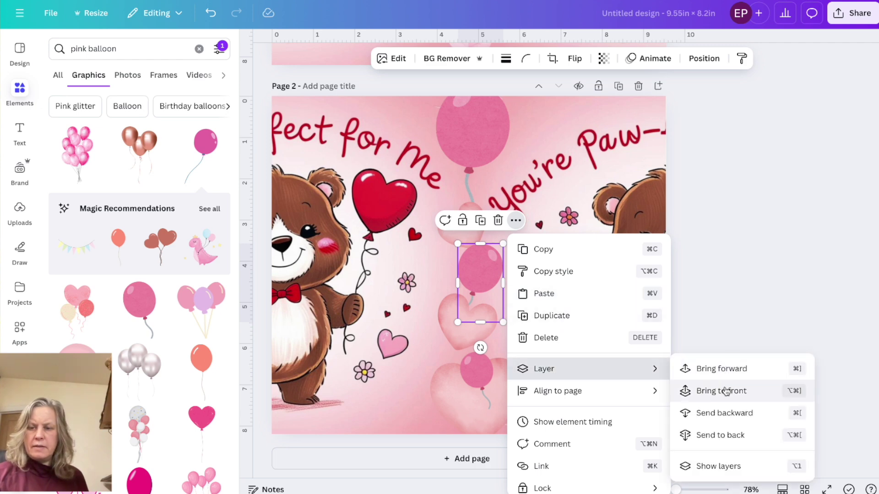
left_click(722, 390)
left_click(760, 192)
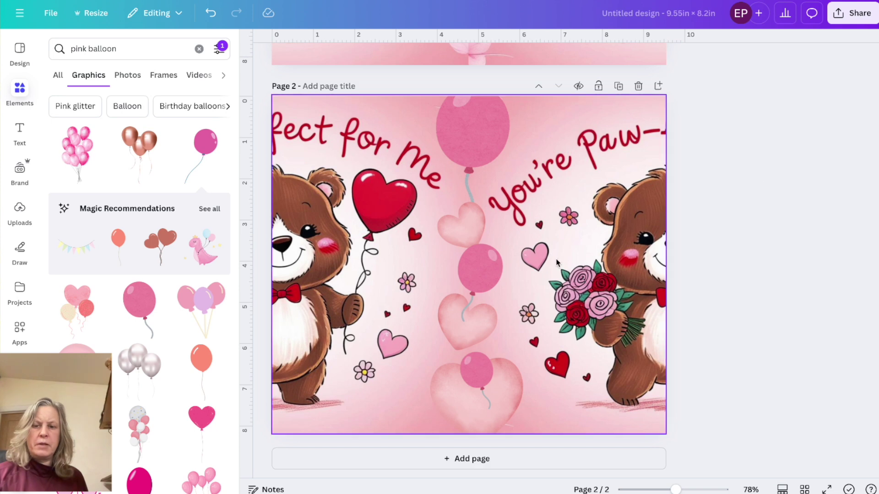
left_click(473, 336)
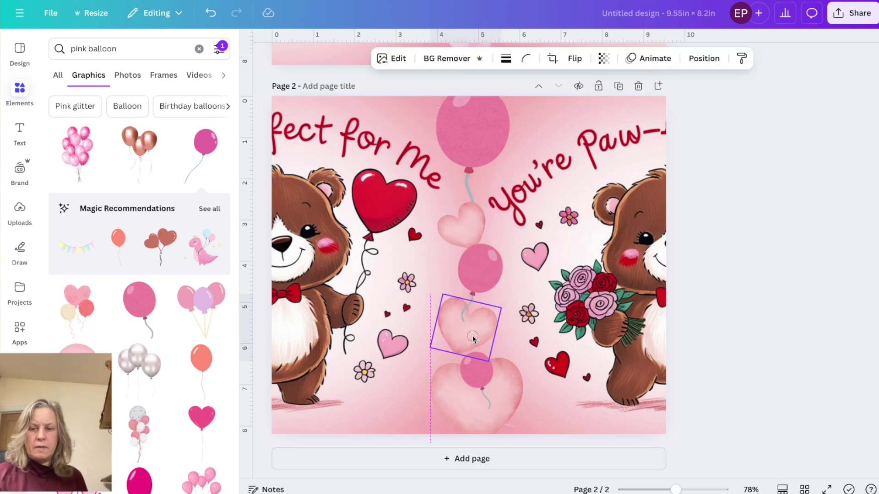
left_click(728, 159)
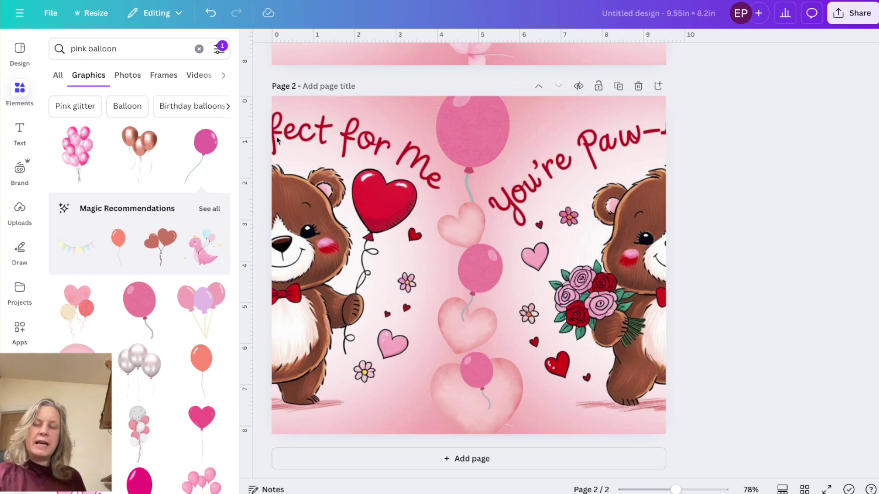
- Download only page 2 of the design as a PNG
left_click(849, 13)
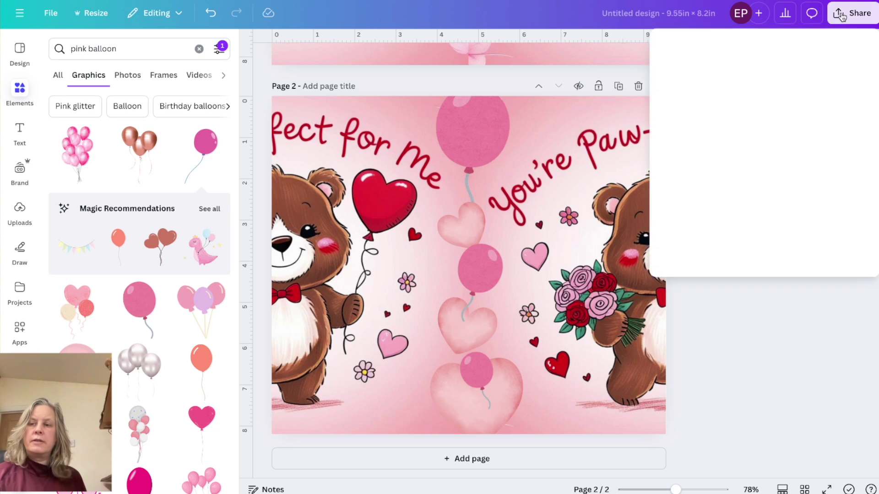
left_click(682, 236)
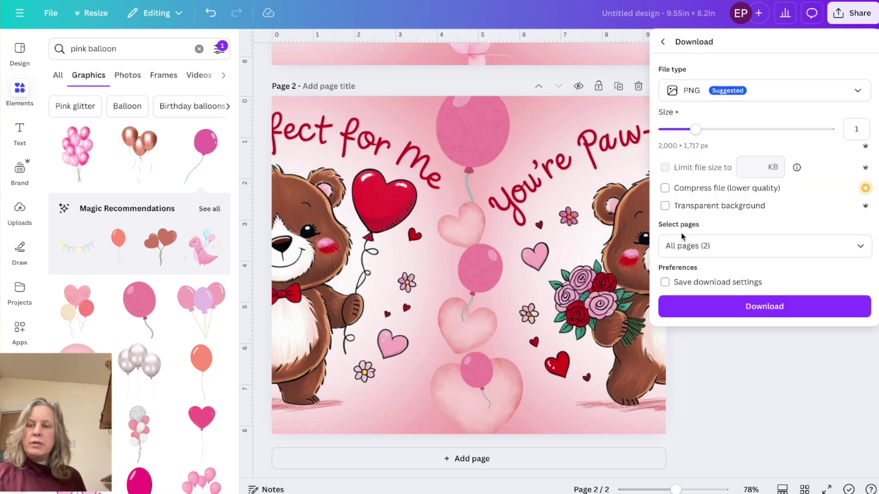
left_click(764, 246)
left_click(861, 277)
left_click(861, 340)
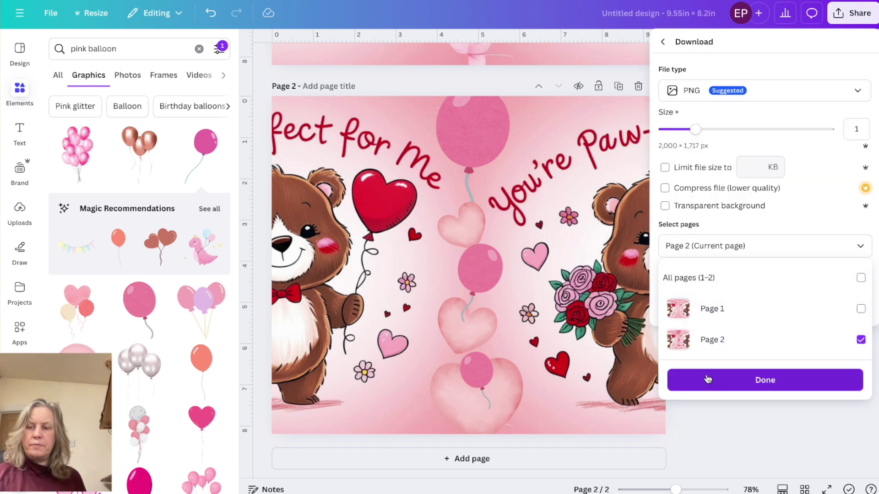
left_click(686, 382)
left_click(726, 310)
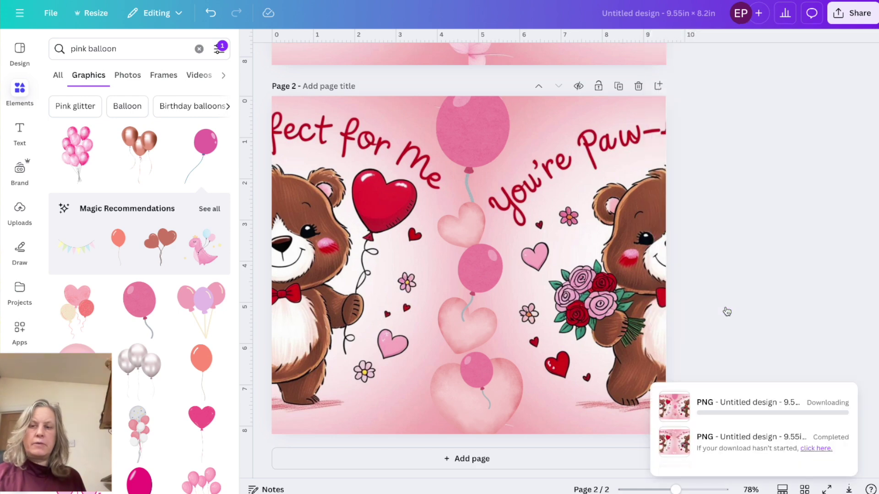
- Add a blank page 3 and upload Untitled design-36.png to Uploads
left_click(471, 459)
left_click(20, 212)
left_click(114, 77)
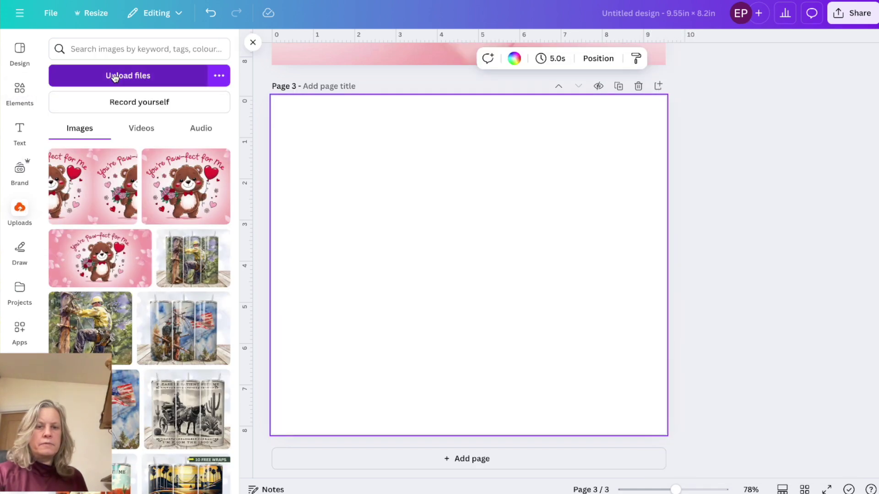
left_click(266, 185)
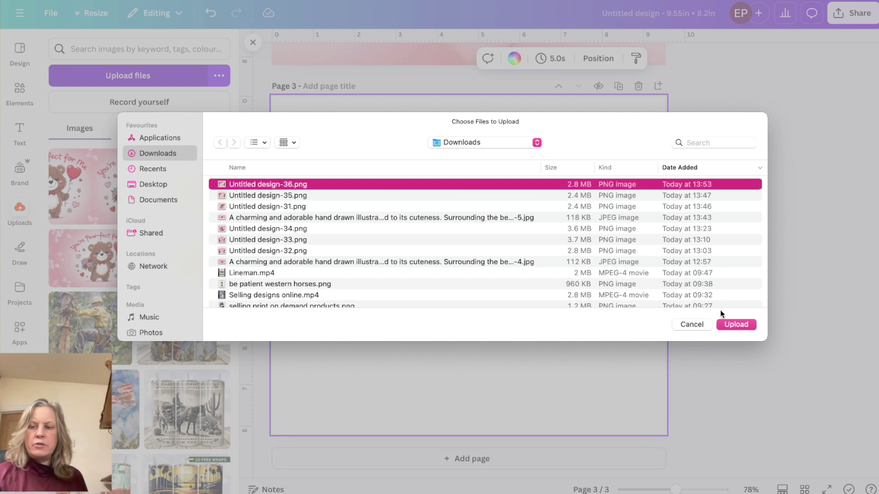
left_click(733, 324)
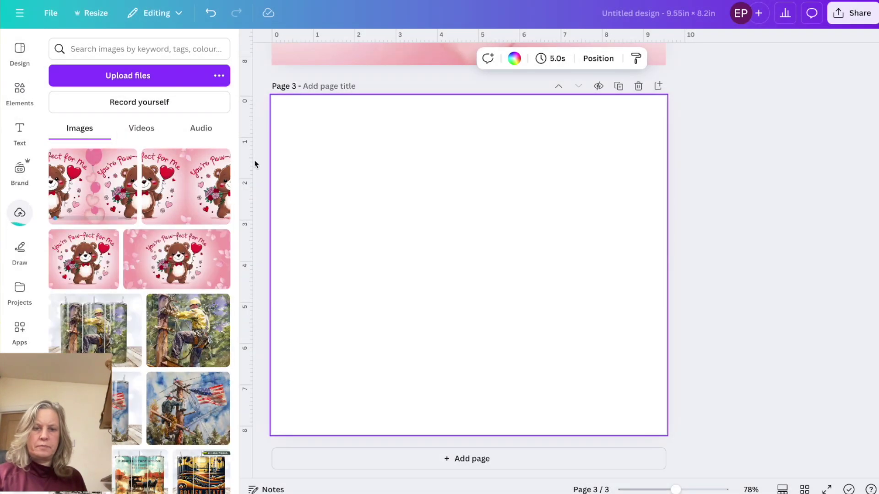
- Place the uploaded wrap on page 3, resize it, and slide it into the left half
left_click_drag(110, 197, 289, 167)
left_click_drag(666, 95, 666, 96)
left_click_drag(268, 96, 272, 95)
left_click_drag(402, 188, 403, 188)
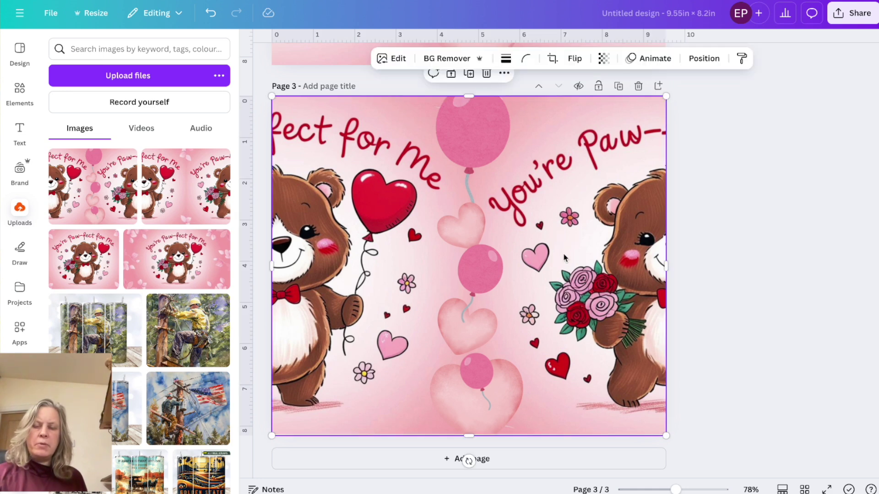
left_click_drag(563, 257, 406, 266)
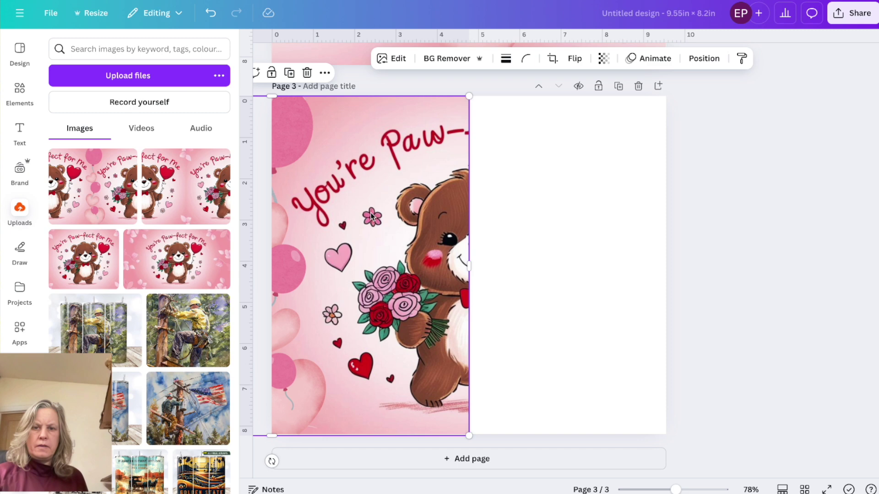
- Duplicate the wrap and move the copy into the right half so the bear joins in the centre
left_click(289, 72)
left_click_drag(371, 206, 637, 202)
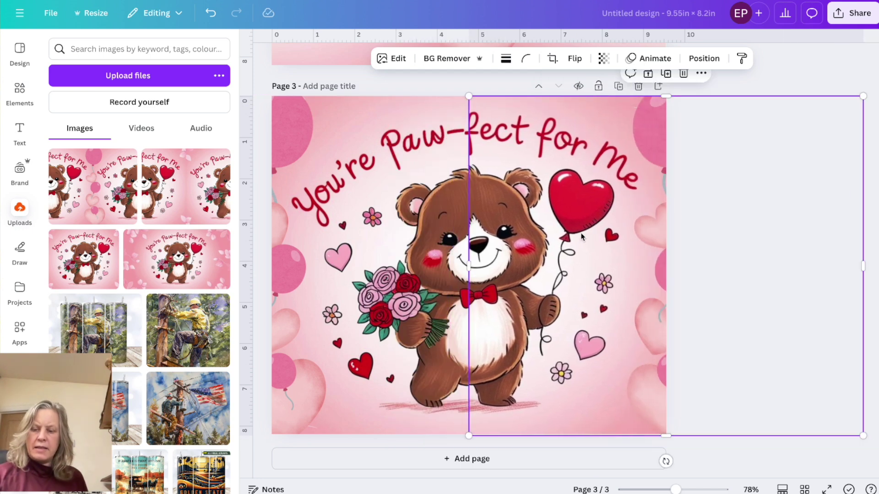
left_click(759, 78)
scroll(412, 206, "up", 1)
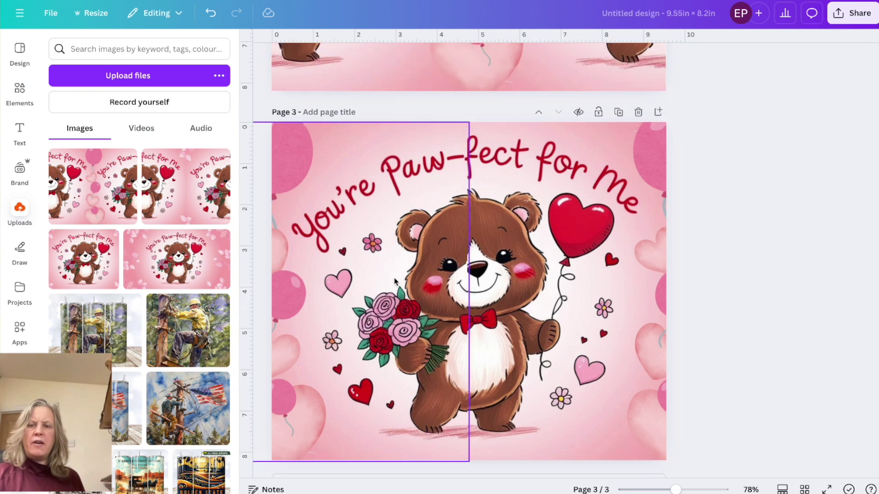
- Download the rearranged page 3 as a PNG
left_click(861, 13)
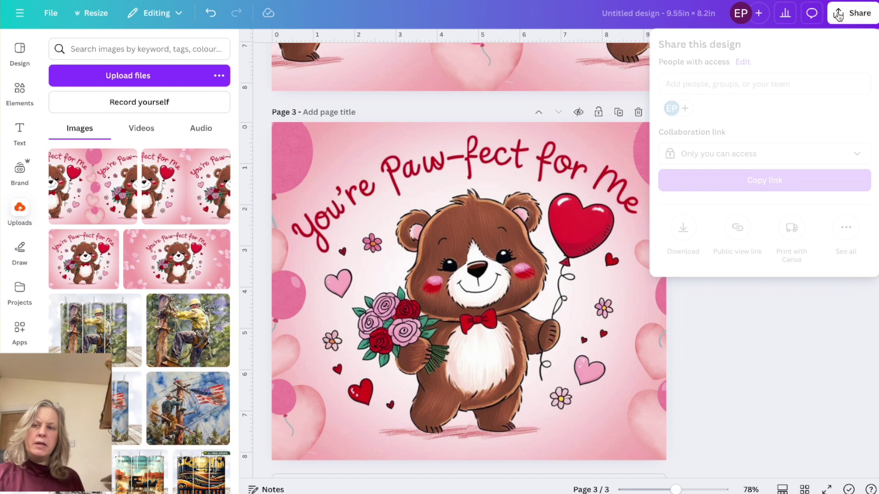
left_click(687, 231)
left_click(789, 312)
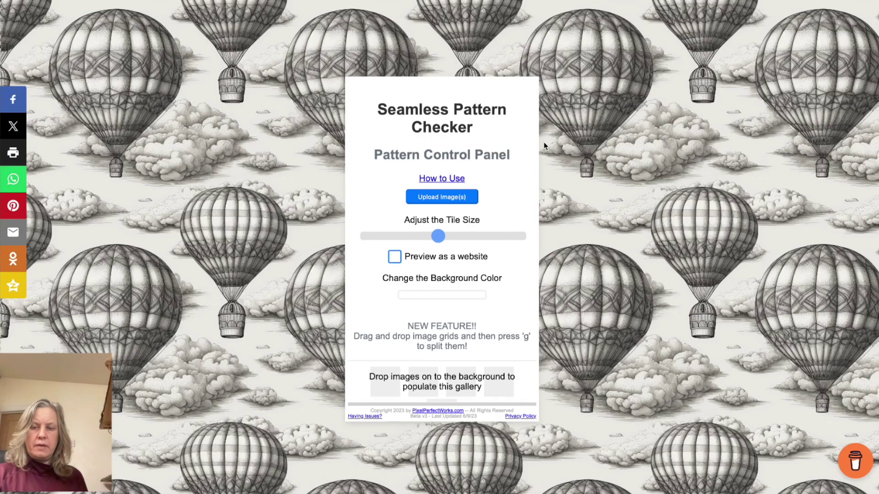
- Upload 3.png from Downloads to tile it as the background in Seamless Pattern Checker
left_click(446, 197)
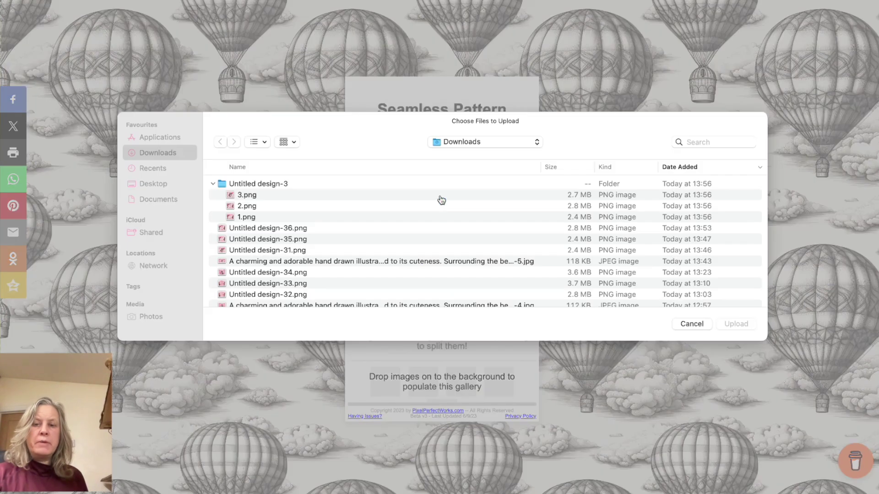
left_click(274, 192)
left_click(742, 324)
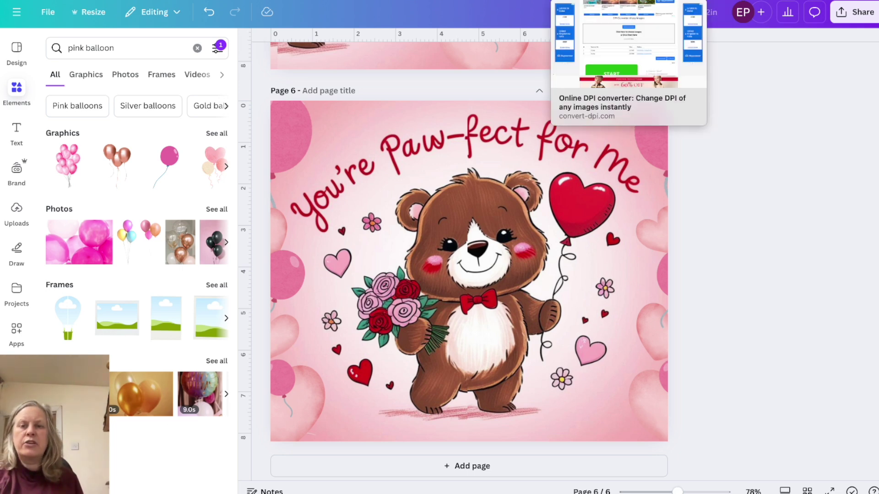
- Switch over to the Online DPI Converter tab
left_click(572, 0)
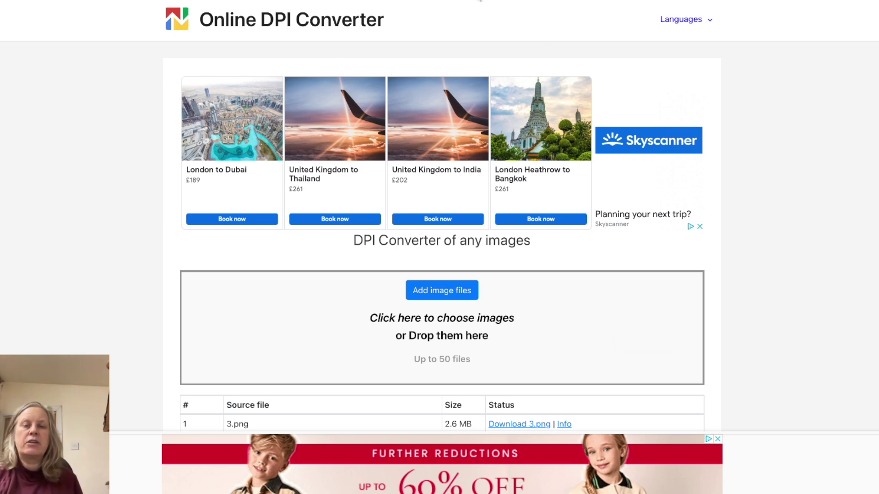
- Convert 3.png to 300 DPI in Online DPI Converter
scroll(480, 206, "down", 9)
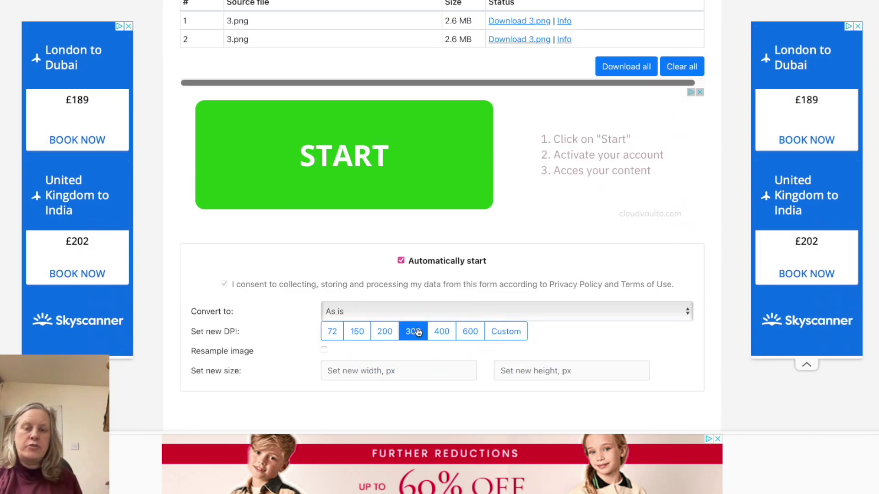
left_click(418, 332)
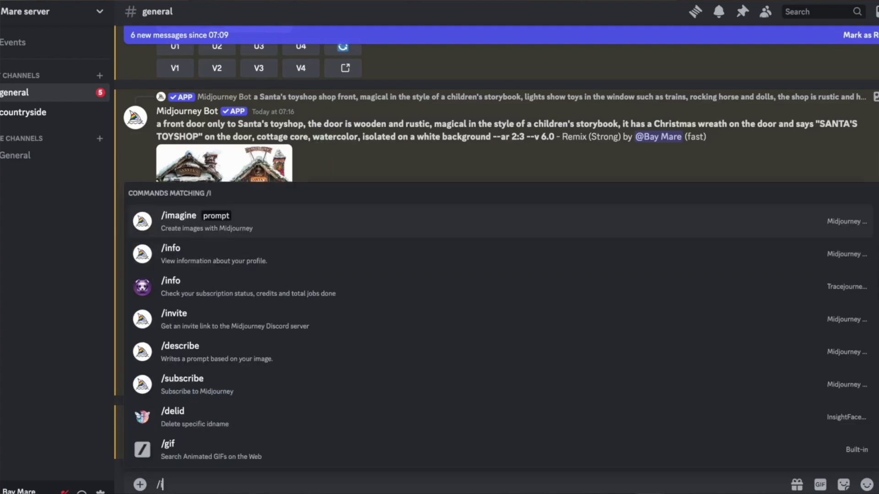
- Choose /imagine and paste the watercolor rustic Santa's toyshop door prompt with --ar 2:3
left_click(207, 222)
type("a front door, the door is wooden and rustic, magical in the style of a children's storybook, it has a Christmas wreath on the door and says \"SANTA'S TOYSHOP\" on the door, cottage core, watercolor, isolated on a white background --ar 2:3")
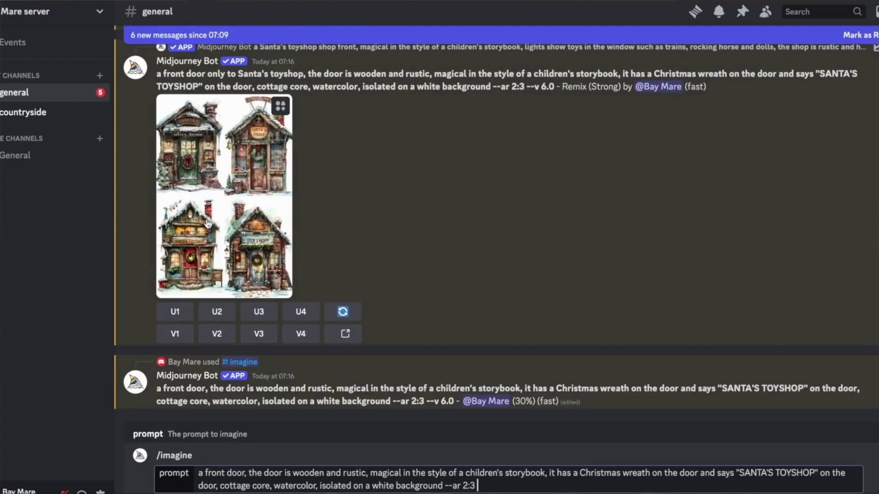